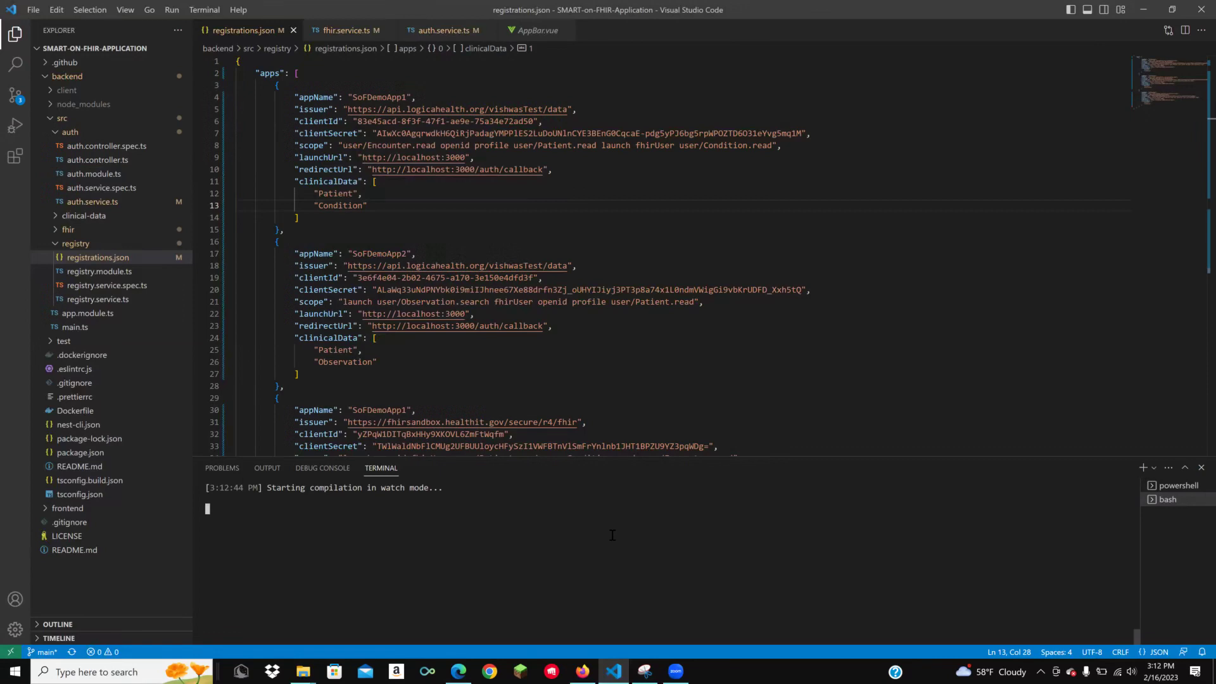
left_click(44, 77)
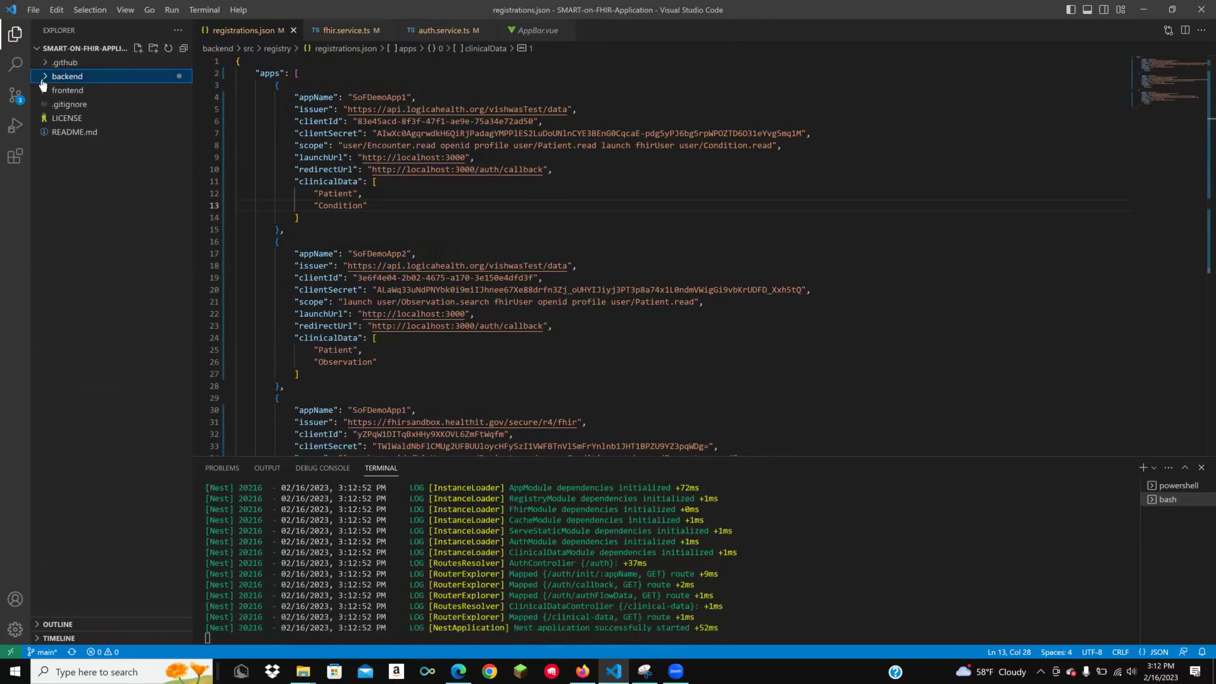
left_click(45, 77)
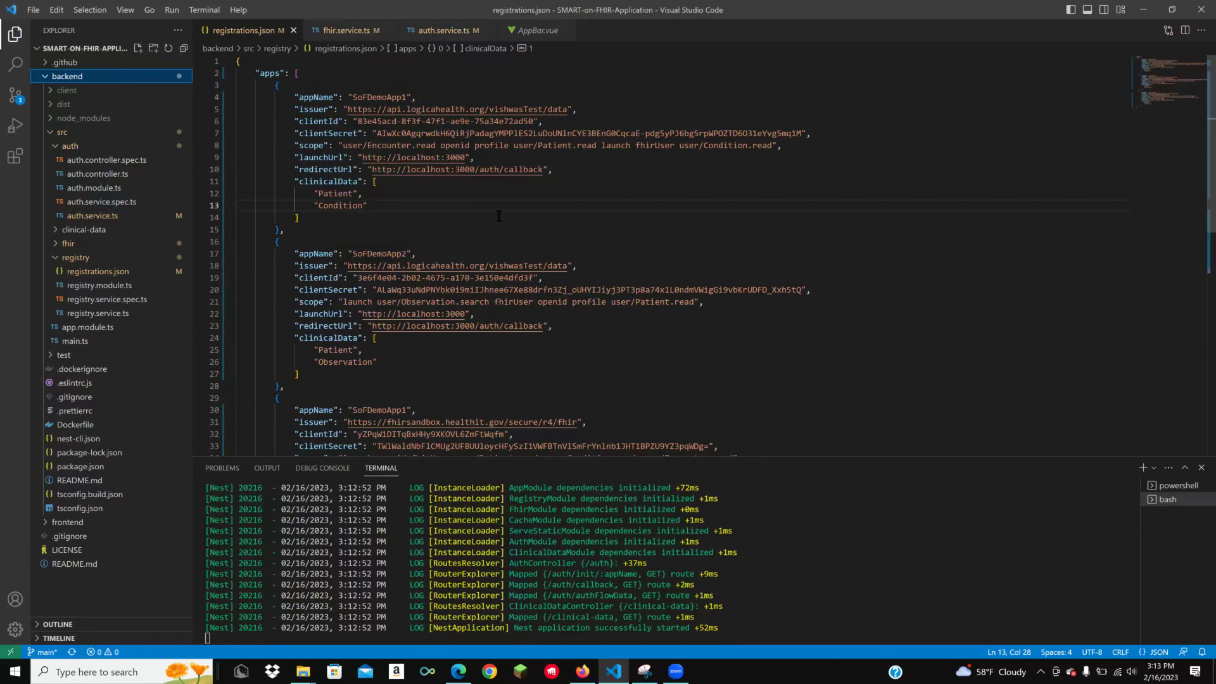
- Review the SoFDemoApp1 registration in registrations.json, covering its app name, issuer, client credentials, scope and redirect URL
left_click_drag(436, 133, 786, 138)
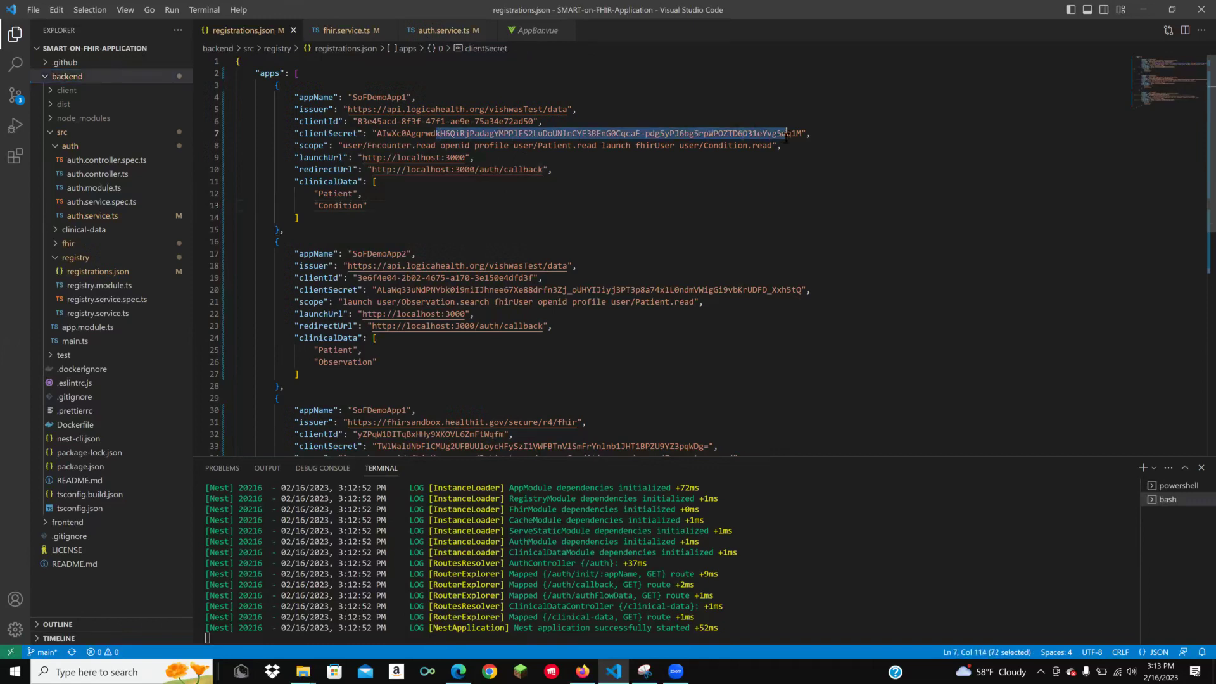
left_click(848, 129)
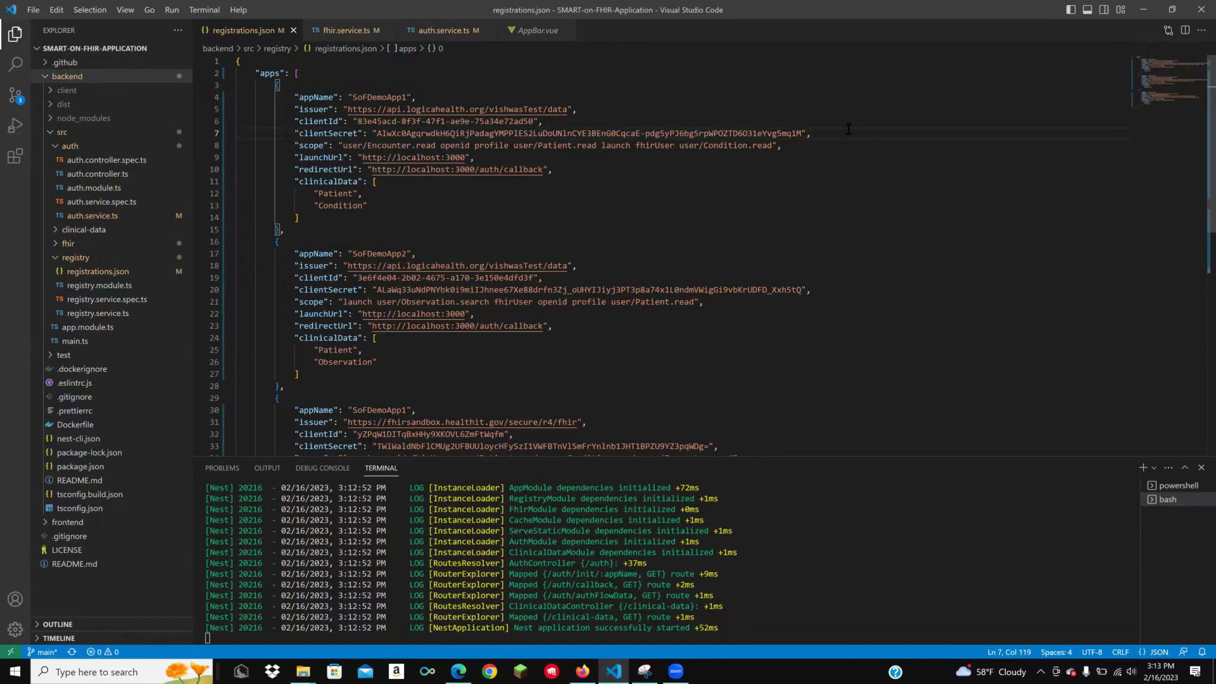
double_click(379, 97)
left_click(382, 253)
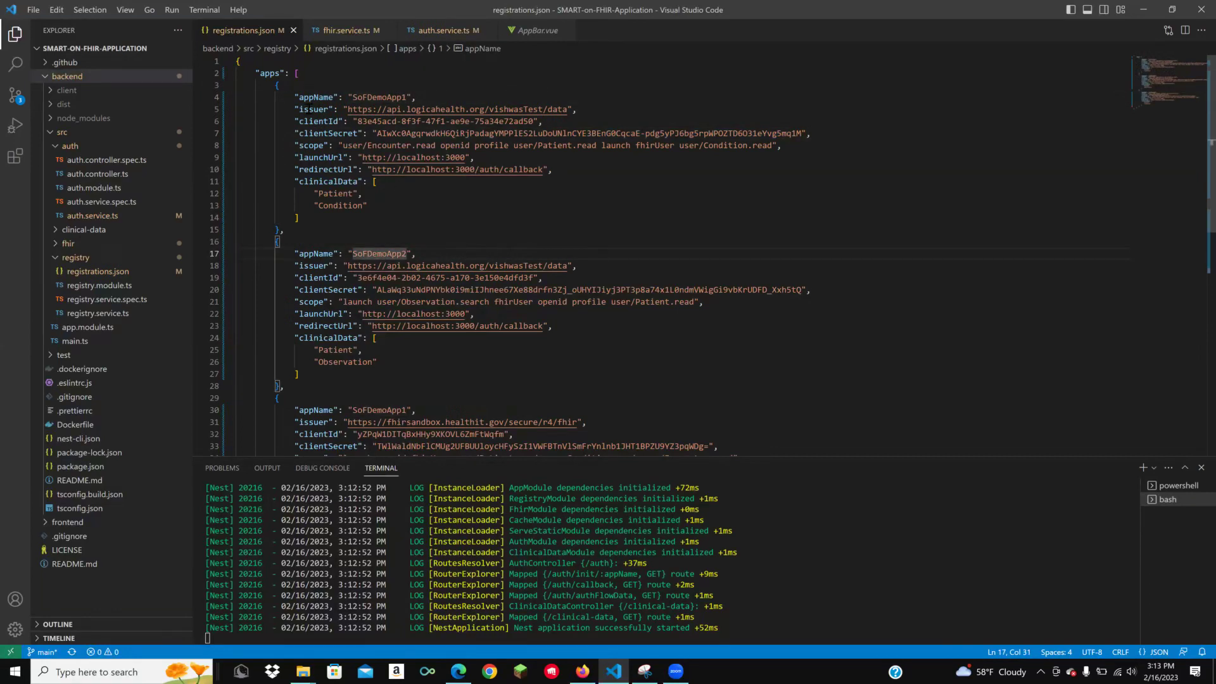
left_click_drag(300, 109, 304, 109)
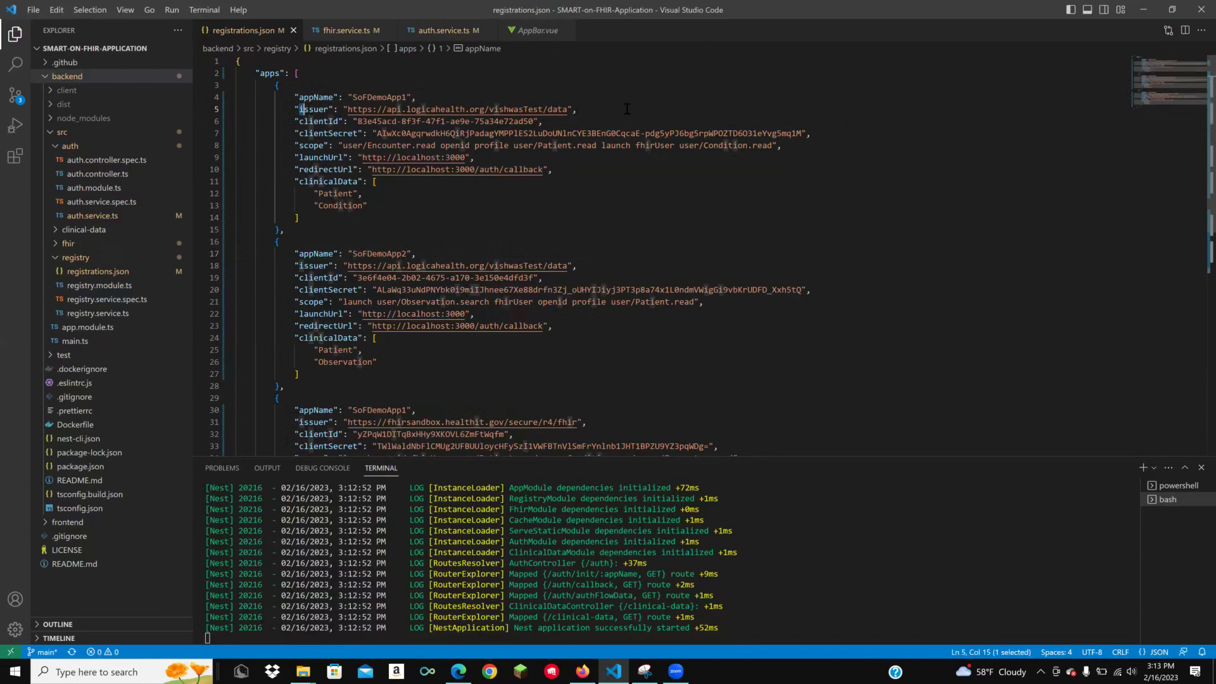
left_click_drag(627, 109, 590, 117)
mouse_move(295, 121)
left_mouse_down()
mouse_move(240, 135)
mouse_move(300, 144)
mouse_move(298, 134)
left_mouse_up()
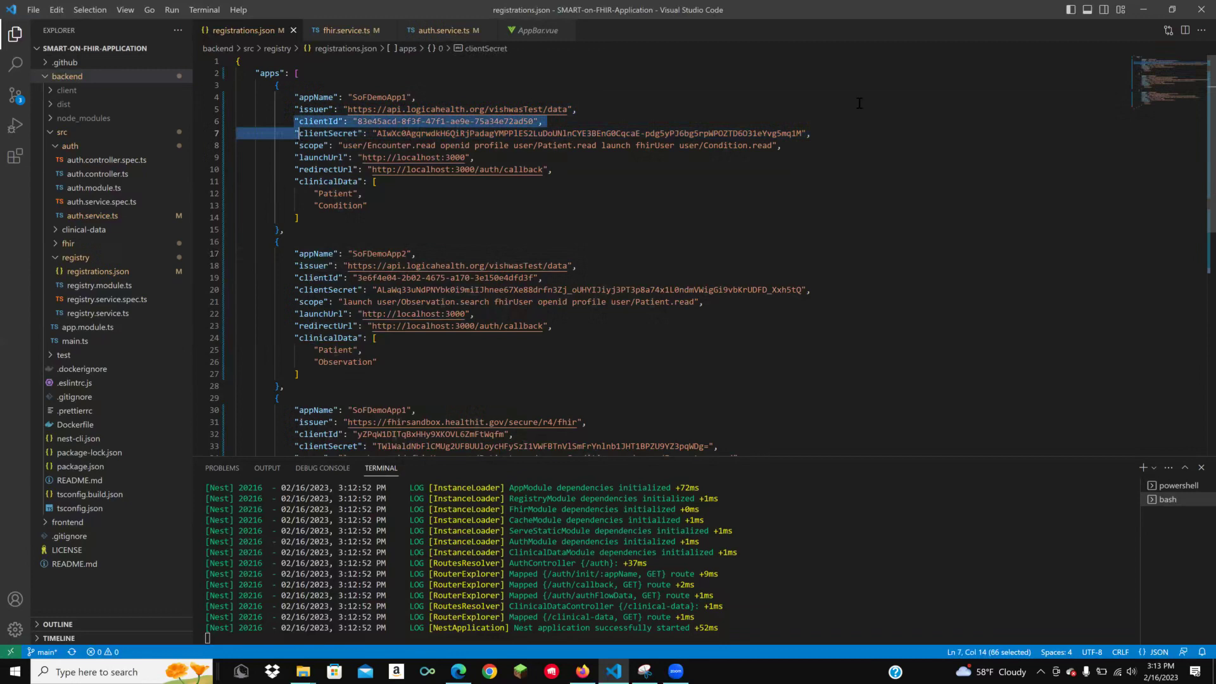
left_click(792, 147)
left_click(572, 146, "shift")
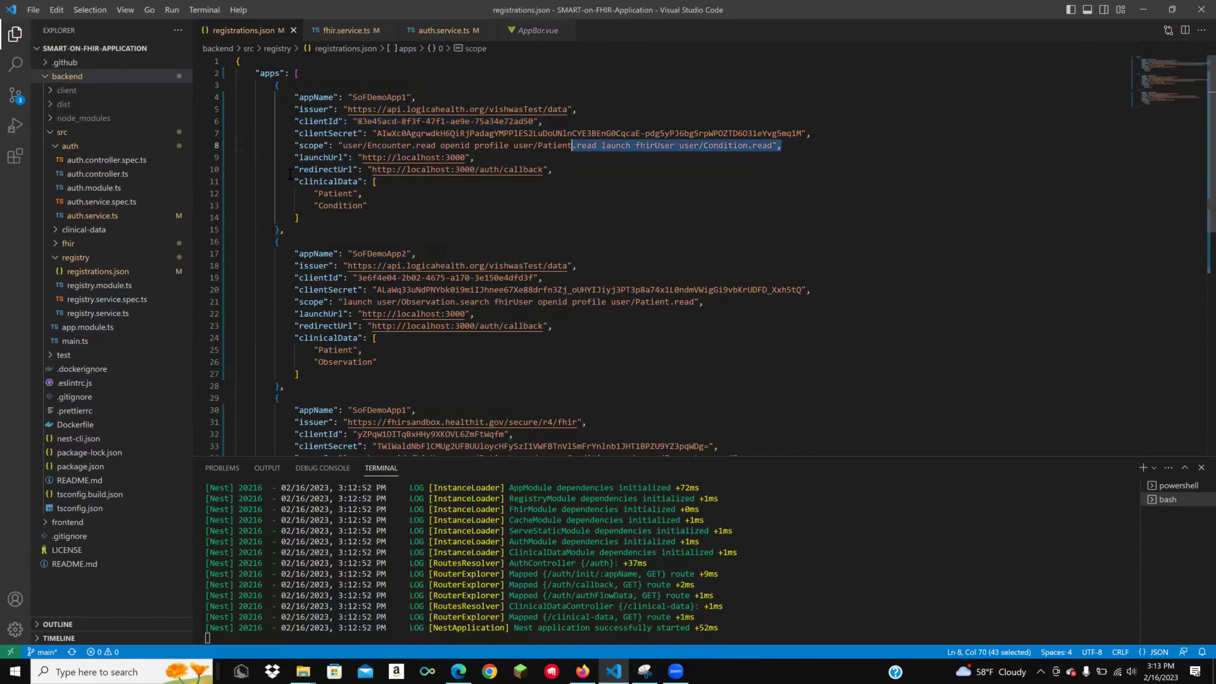
left_click_drag(290, 174, 554, 169)
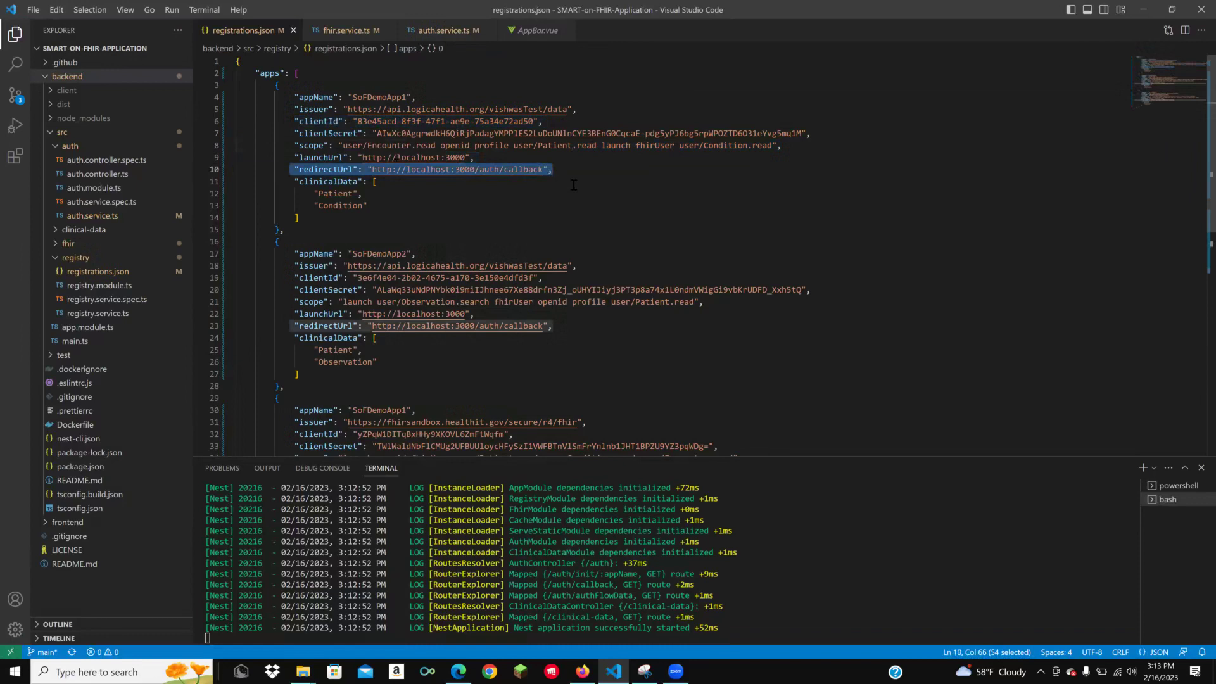
- Examine the clinicalData resources configured for SoFDemoApp1 and SoFDemoApp2 in registrations.json
left_click_drag(294, 182, 299, 217)
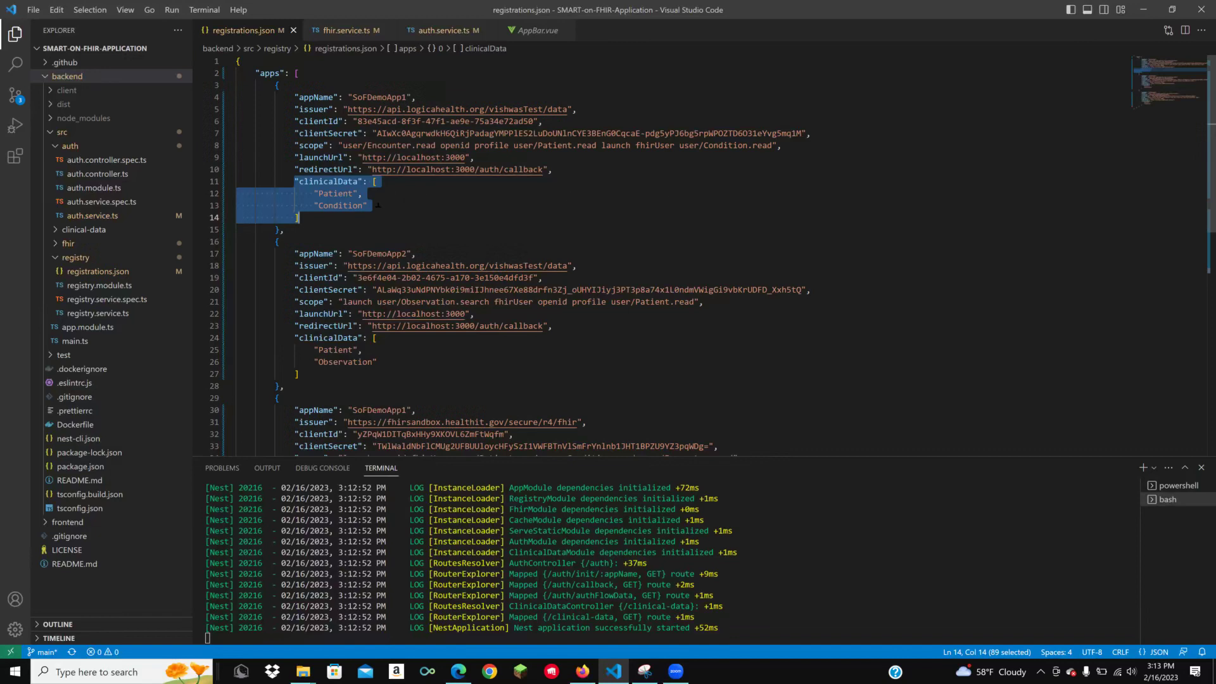
double_click(351, 193)
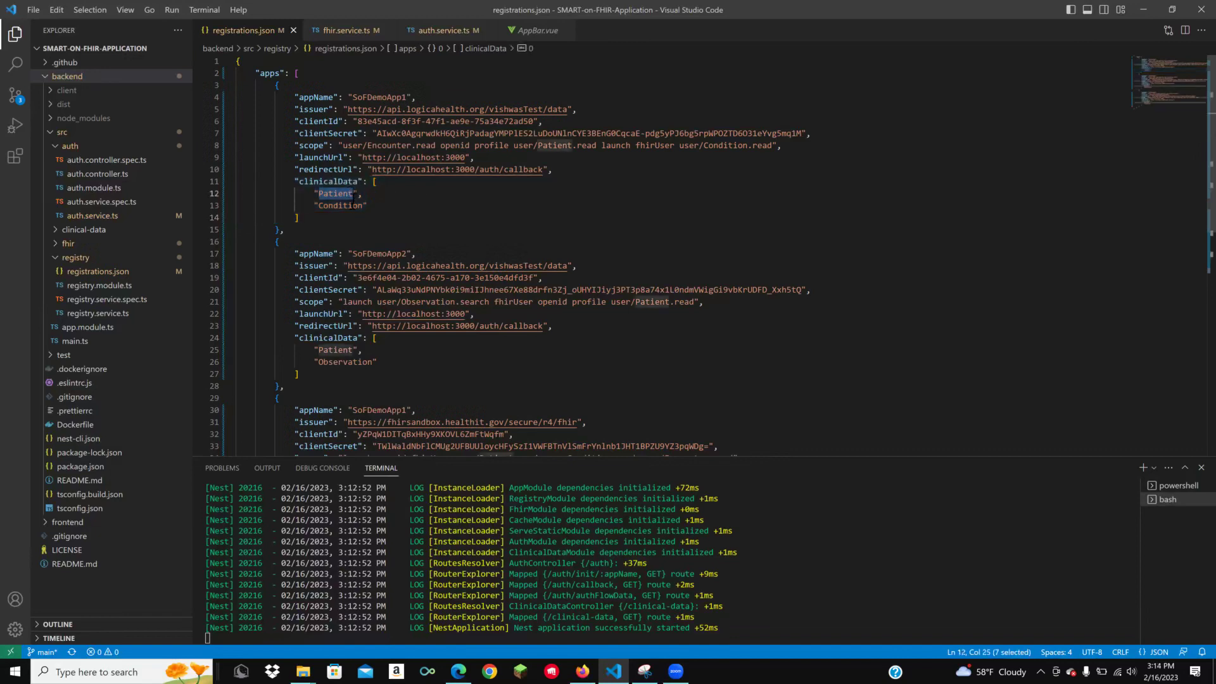
double_click(351, 206)
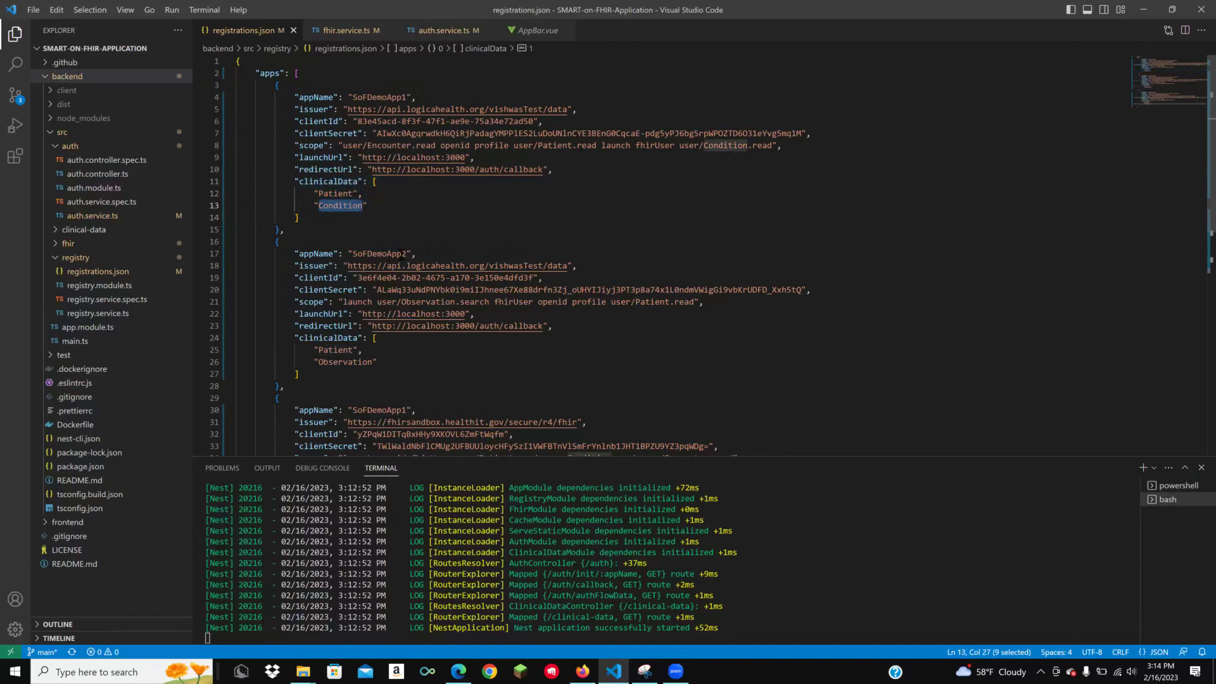
double_click(338, 349)
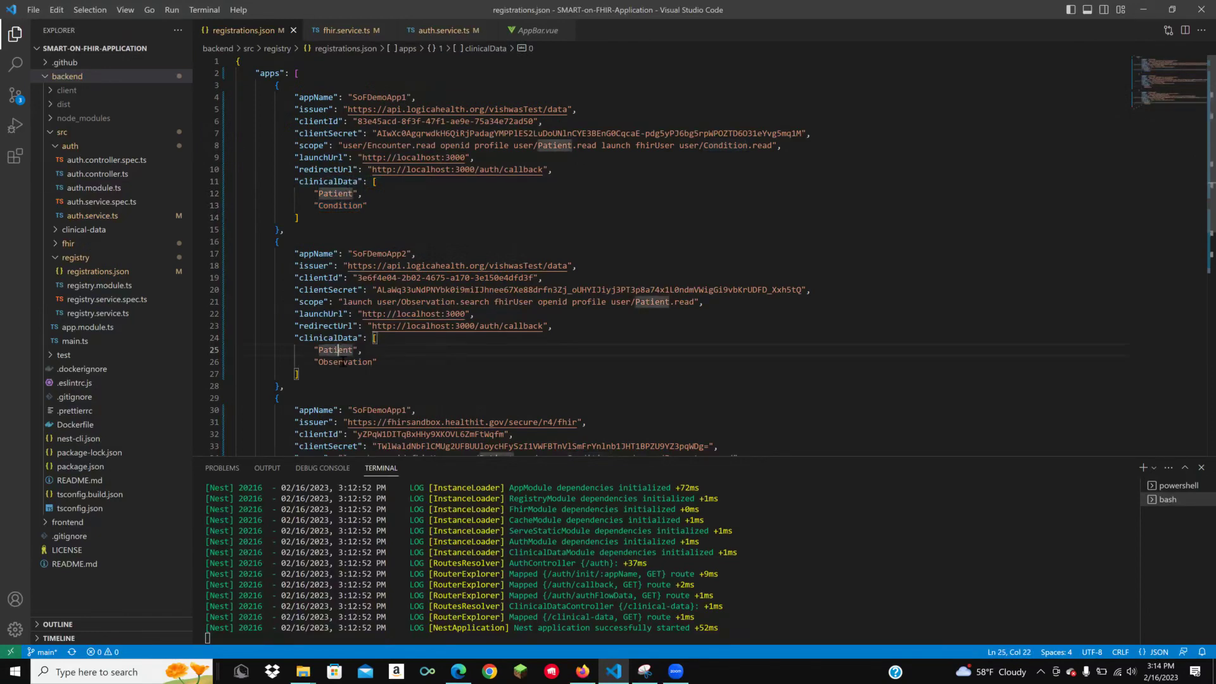
double_click(345, 361)
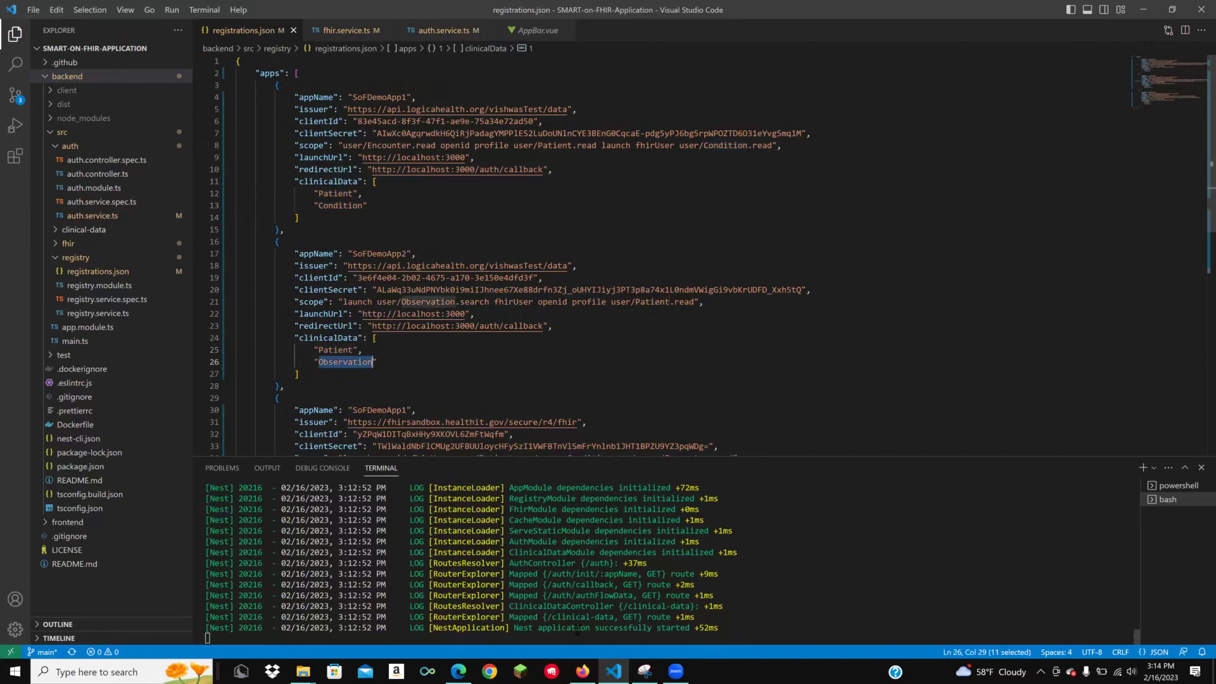
- Switch to the Logica Sandbox Manager in Firefox and look through the registered app details of SoF Demo App1
key("alt+Tab")
left_click(89, 14)
left_click(61, 41)
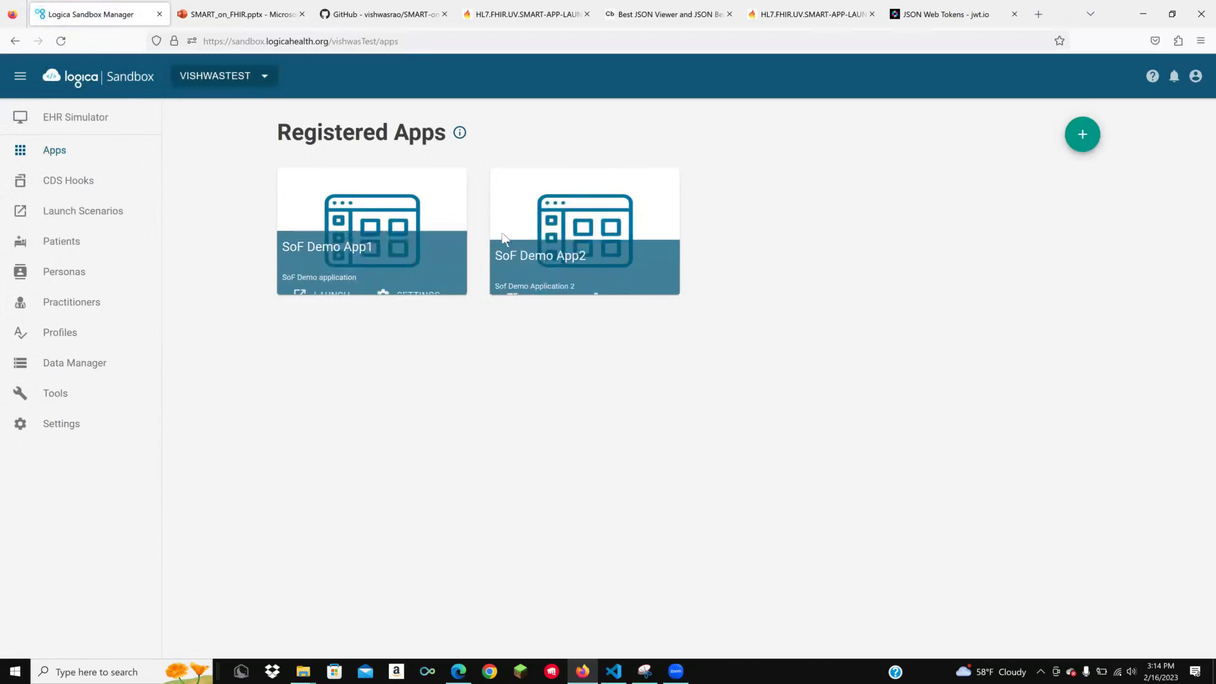
left_click(400, 283)
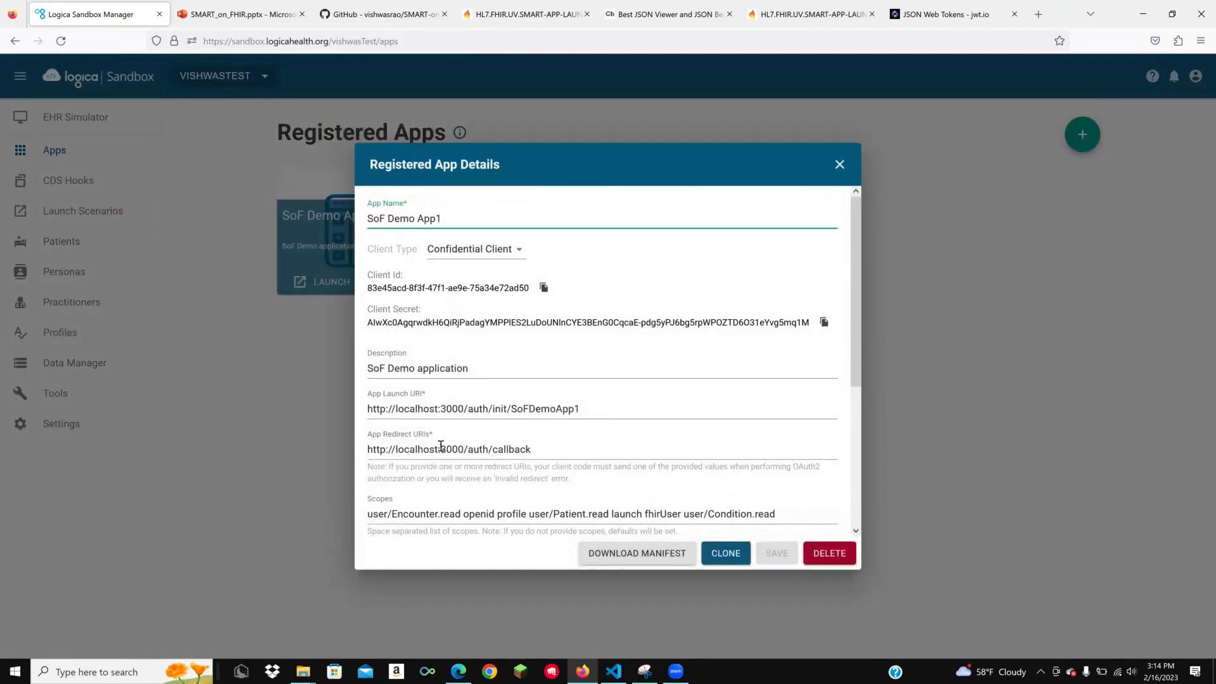
scroll(641, 450, "down", 2)
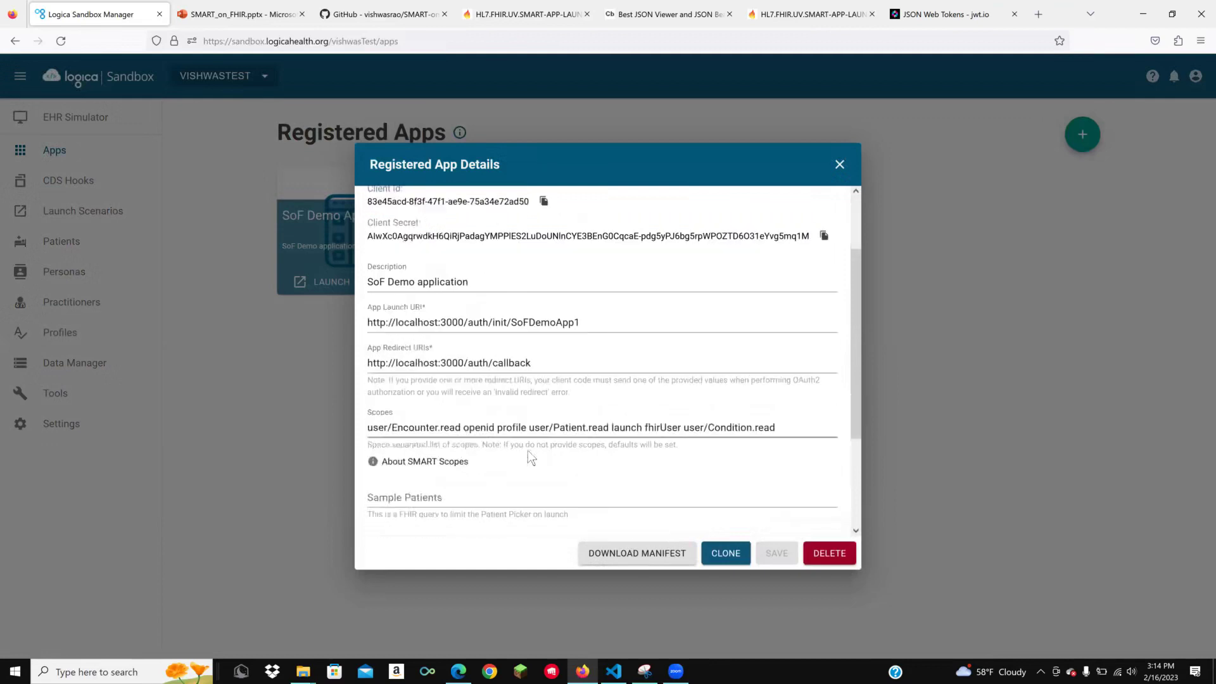
scroll(787, 413, "up", 2)
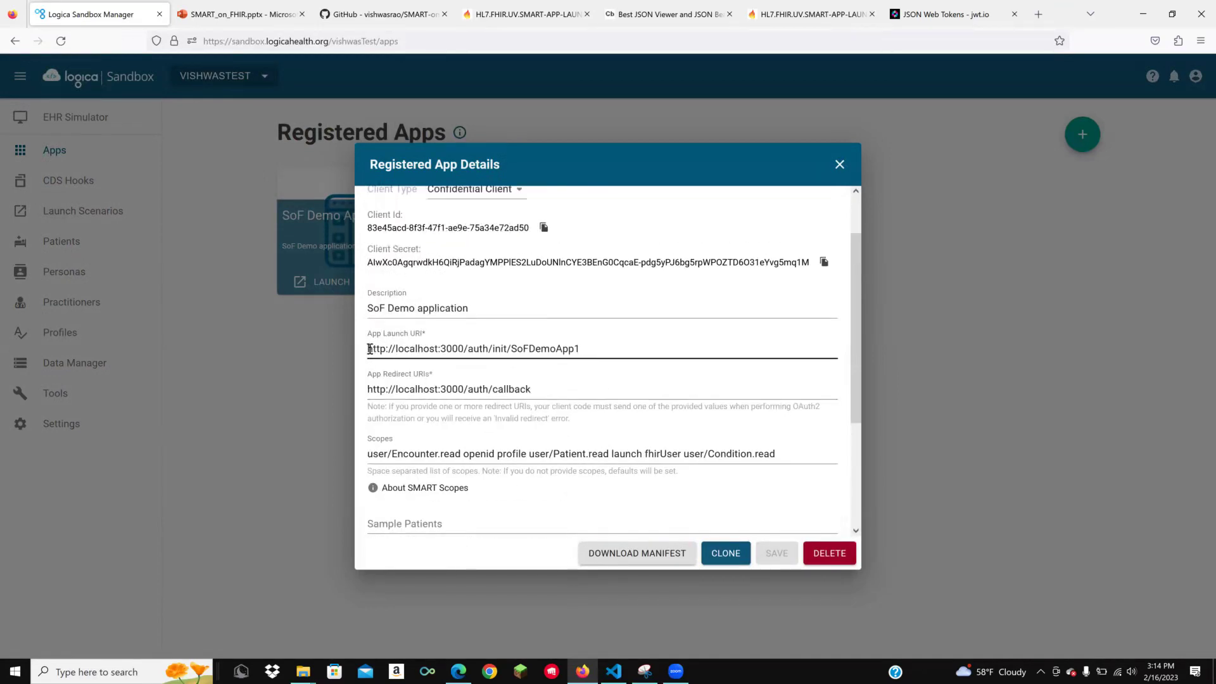
- Examine the App Launch URI of SoF Demo App1, including its app name part, and close the app details
left_click_drag(369, 349, 585, 349)
left_click(614, 346)
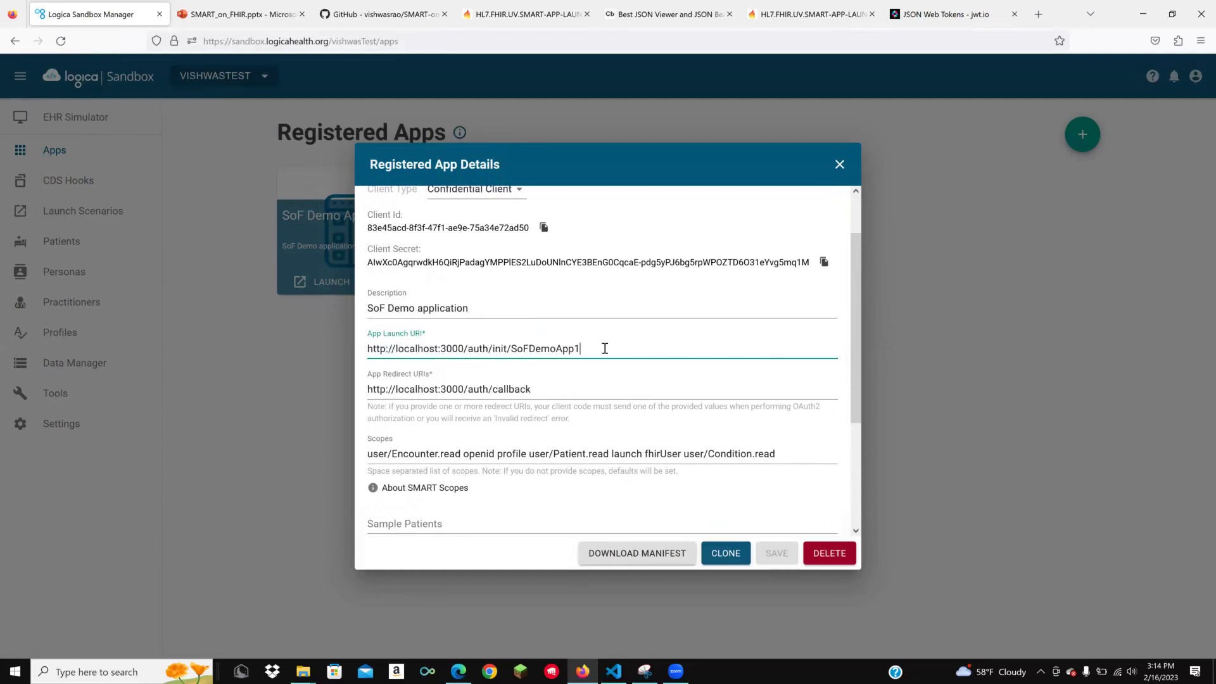
left_click_drag(605, 347, 511, 350)
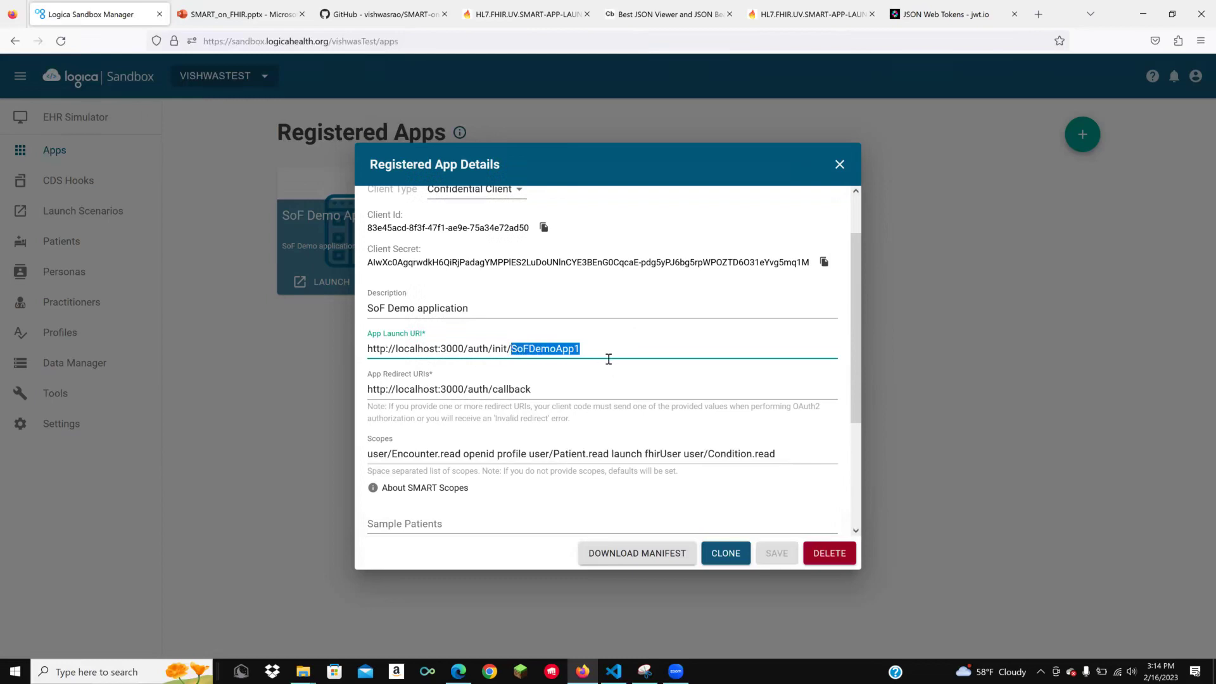
left_click_drag(380, 348, 595, 342)
left_click(595, 344)
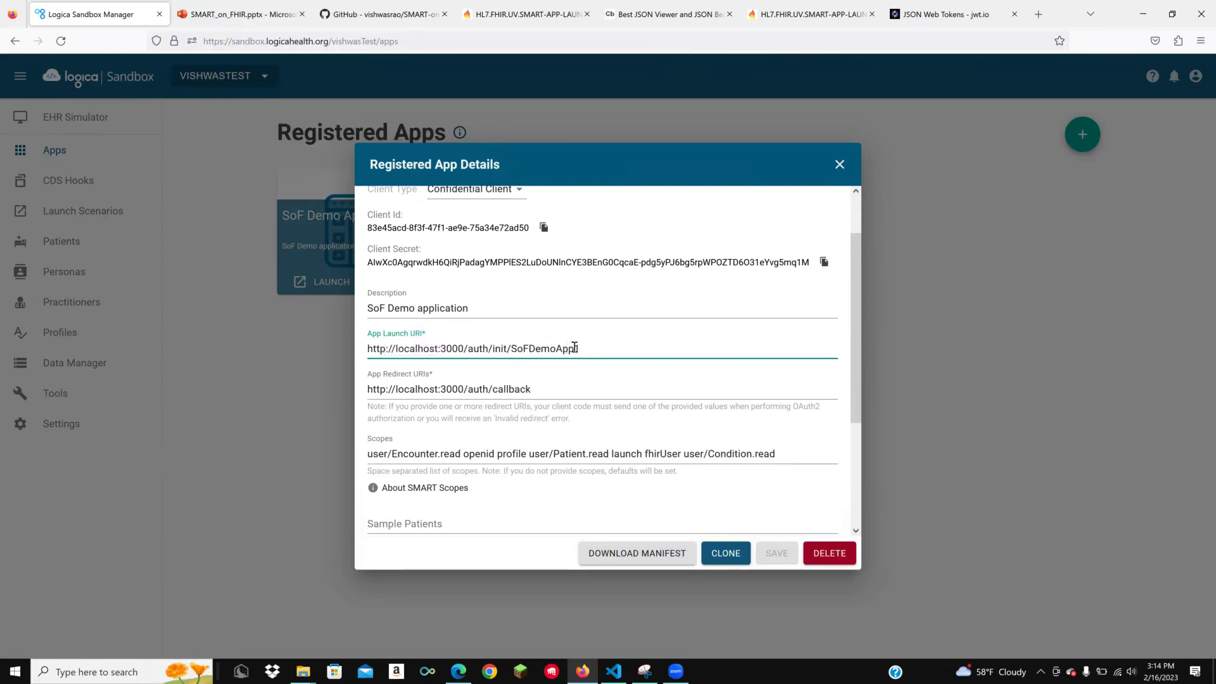
left_click(840, 165)
- Check the app name part of SoF Demo App2's launch URI in its registered app details, and close them
mouse_move(629, 282)
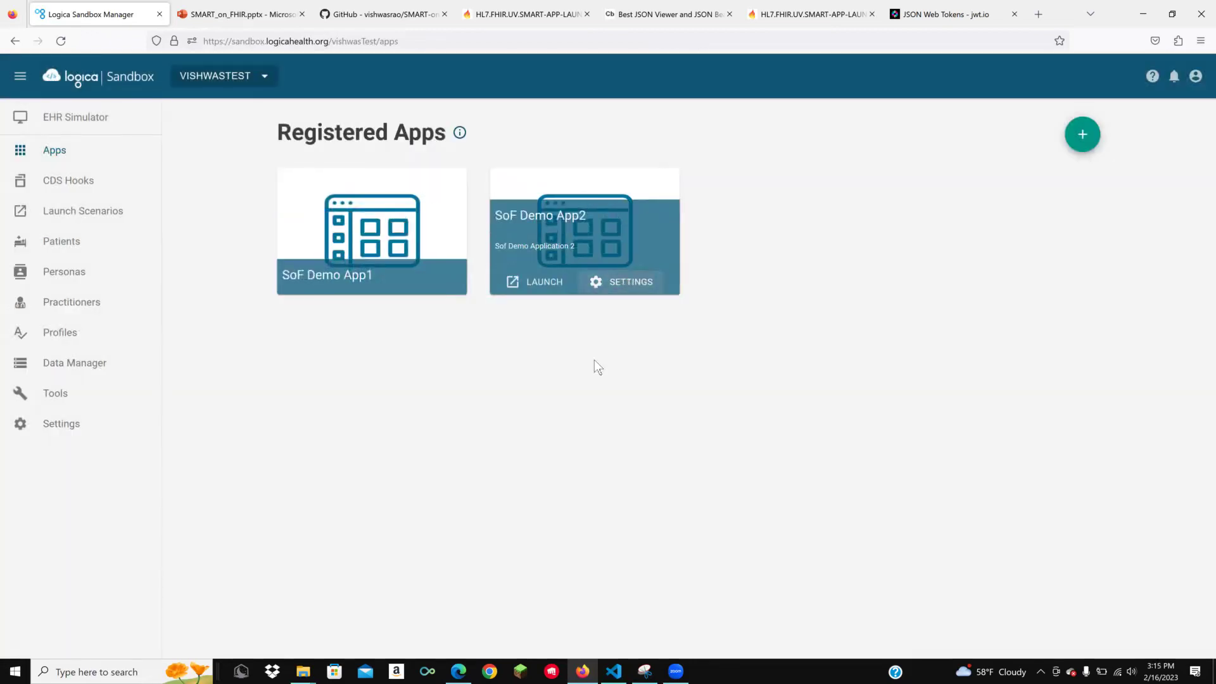
left_click(627, 282)
left_click(515, 410)
double_click(572, 409)
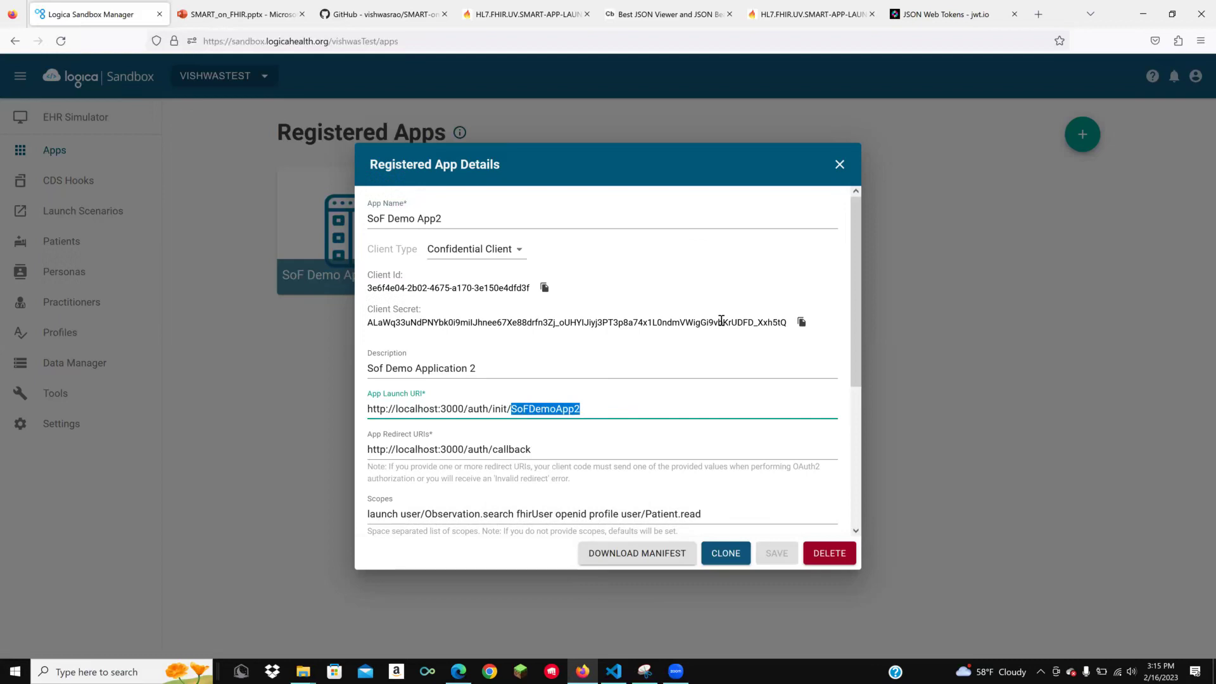
left_click(840, 166)
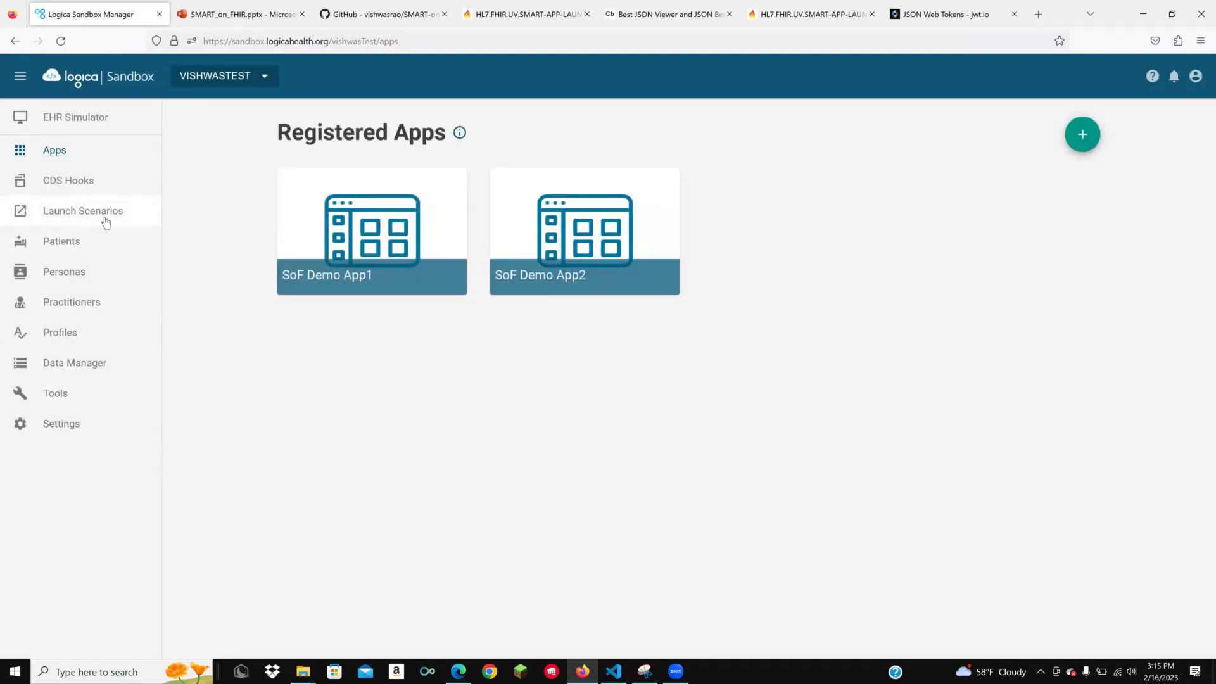
- View the sandbox's patients and launch the saved launch scenario for SoF Demo App1
left_click(80, 247)
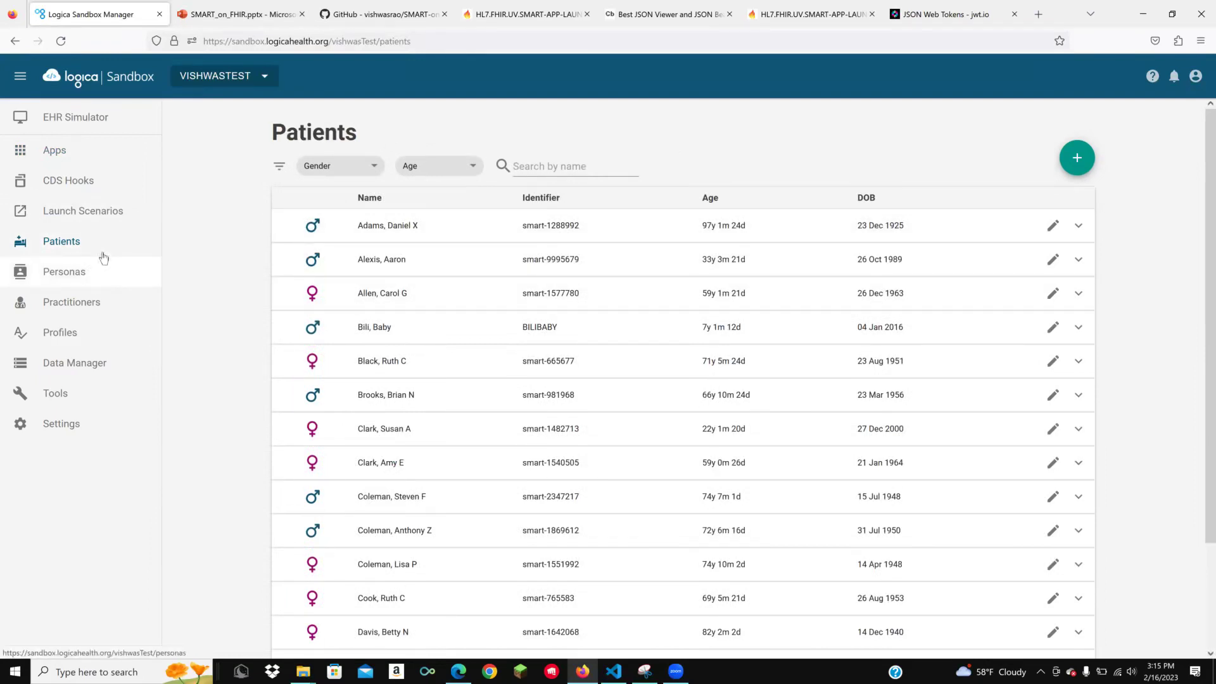
left_click(116, 218)
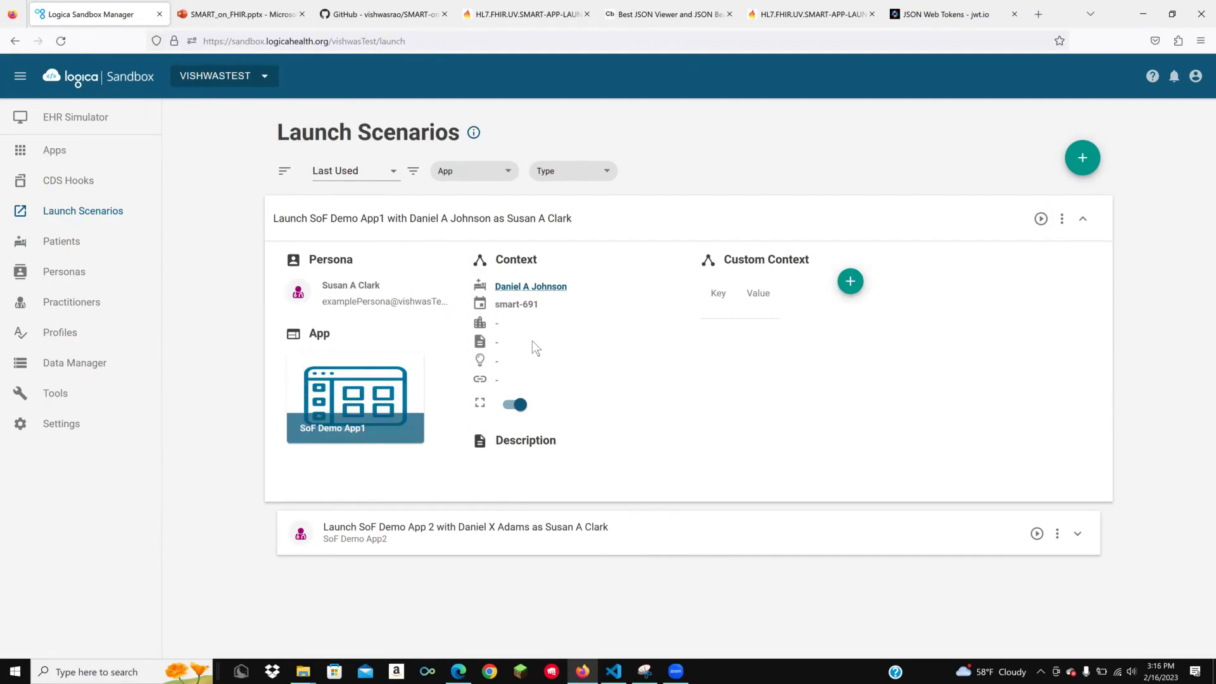
left_click(1082, 219)
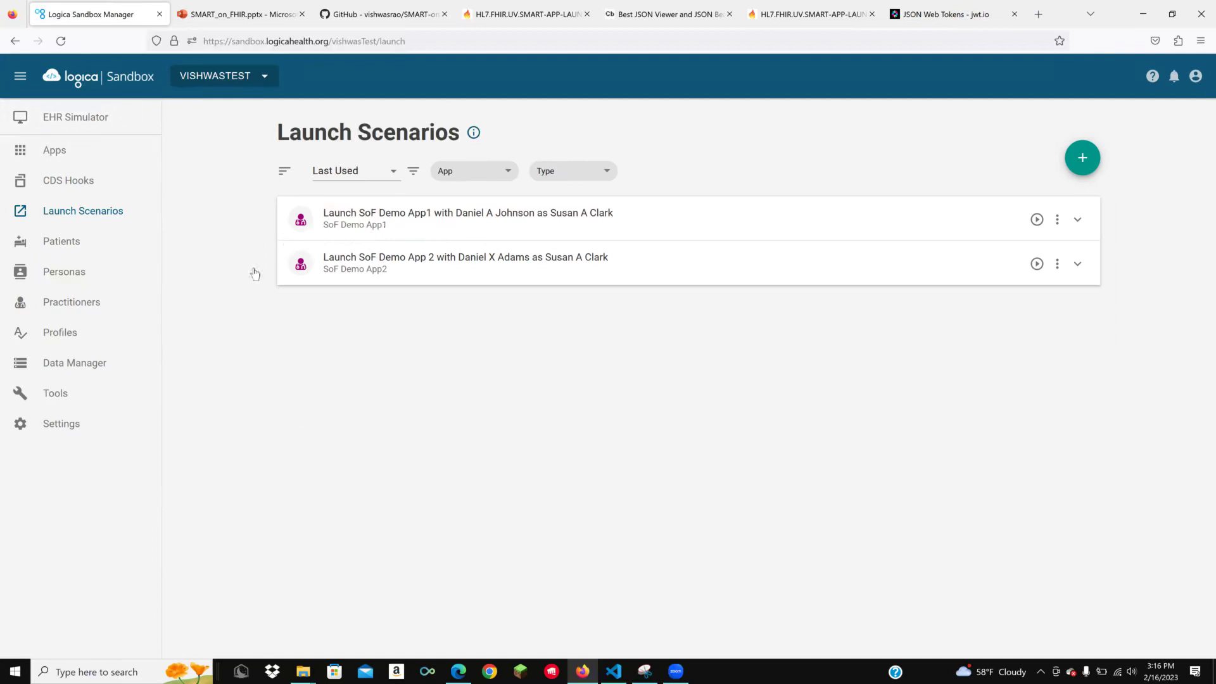
left_click(1036, 219)
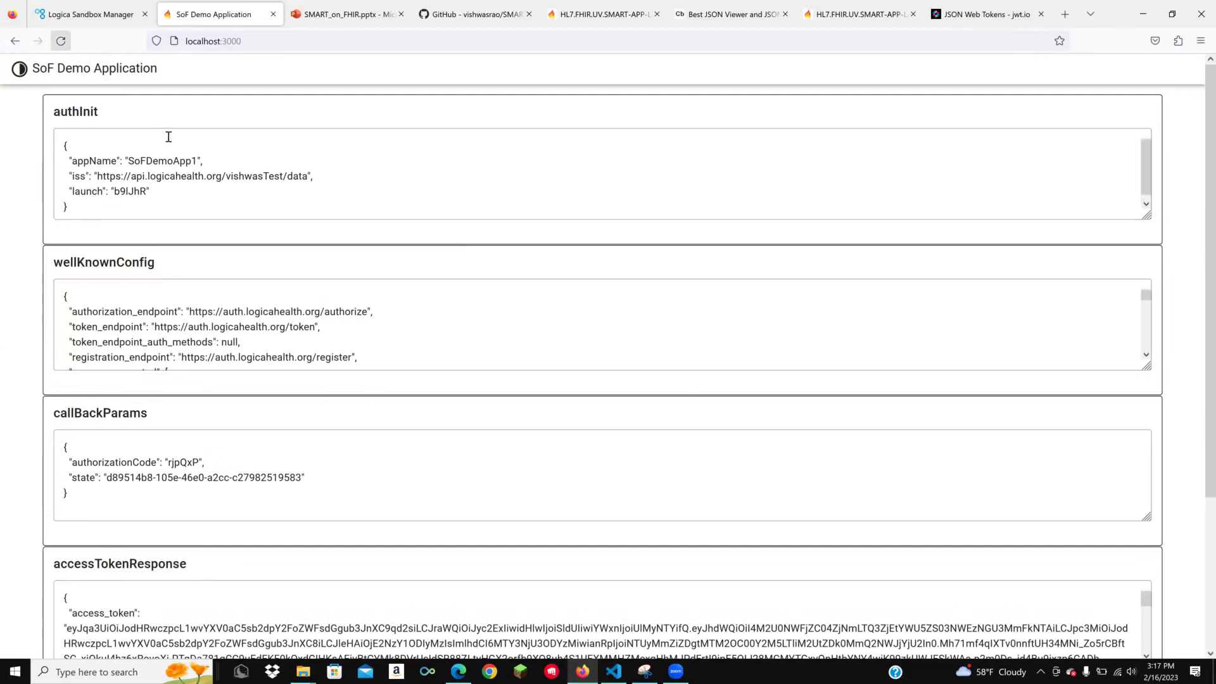
- Look over the authInit, wellKnownConfig and callBackParams sections of the launched SoF Demo Application
double_click(95, 114)
left_click_drag(62, 262, 152, 286)
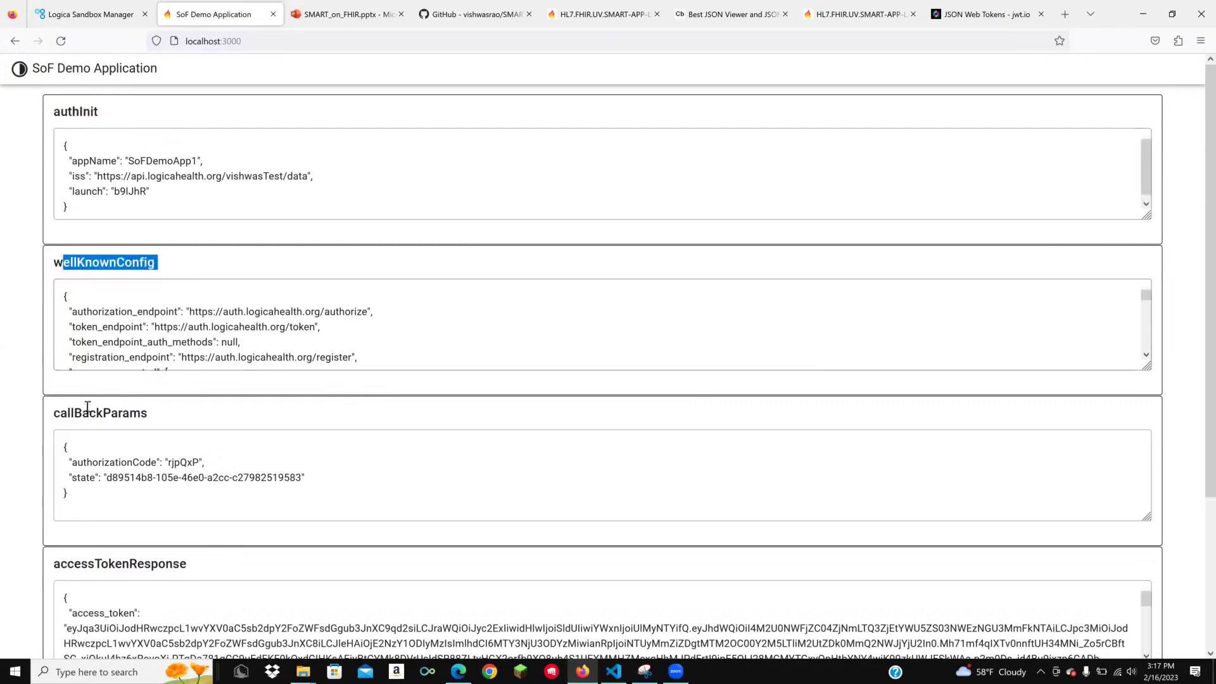
left_click_drag(82, 412, 181, 428)
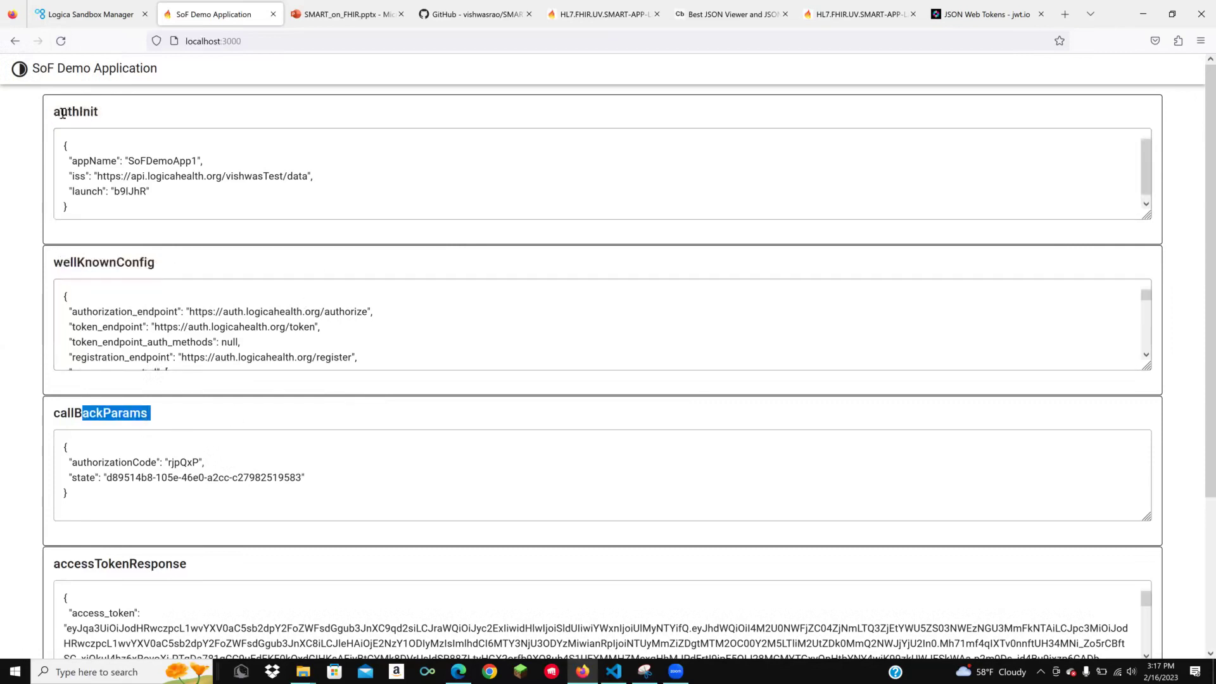
- Examine the appName, iss and launch parameters in the authInit section
double_click(108, 115)
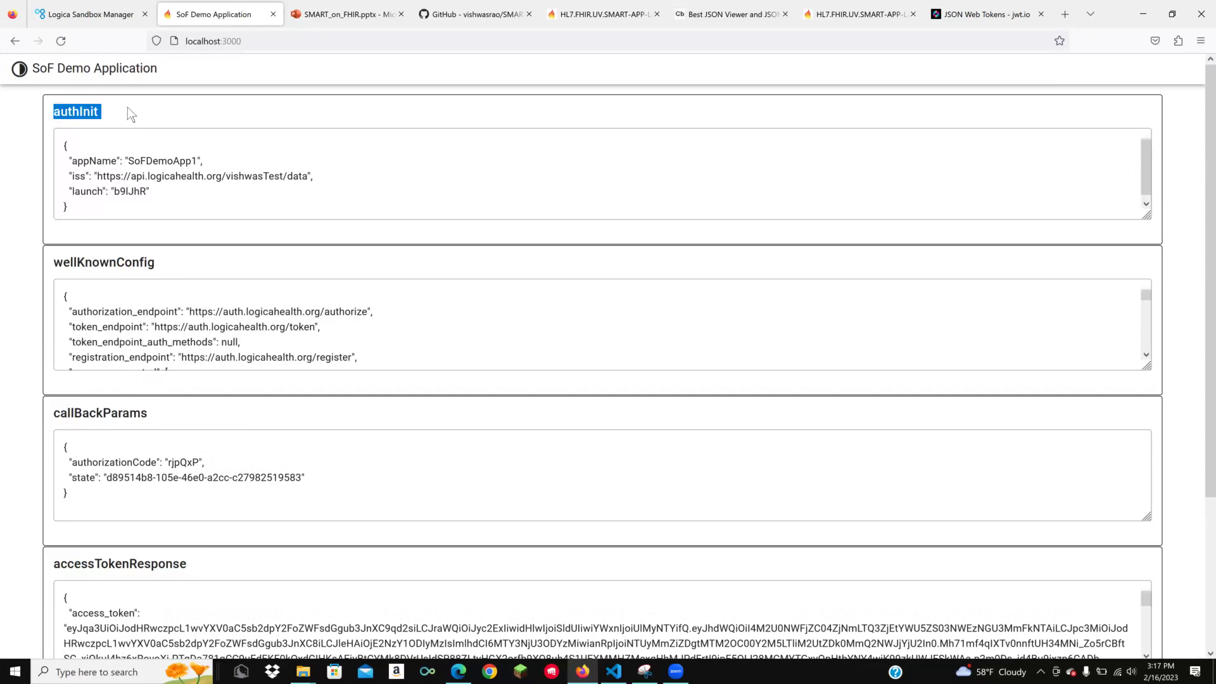
left_click_drag(94, 163, 203, 162)
left_click_drag(66, 177, 345, 183)
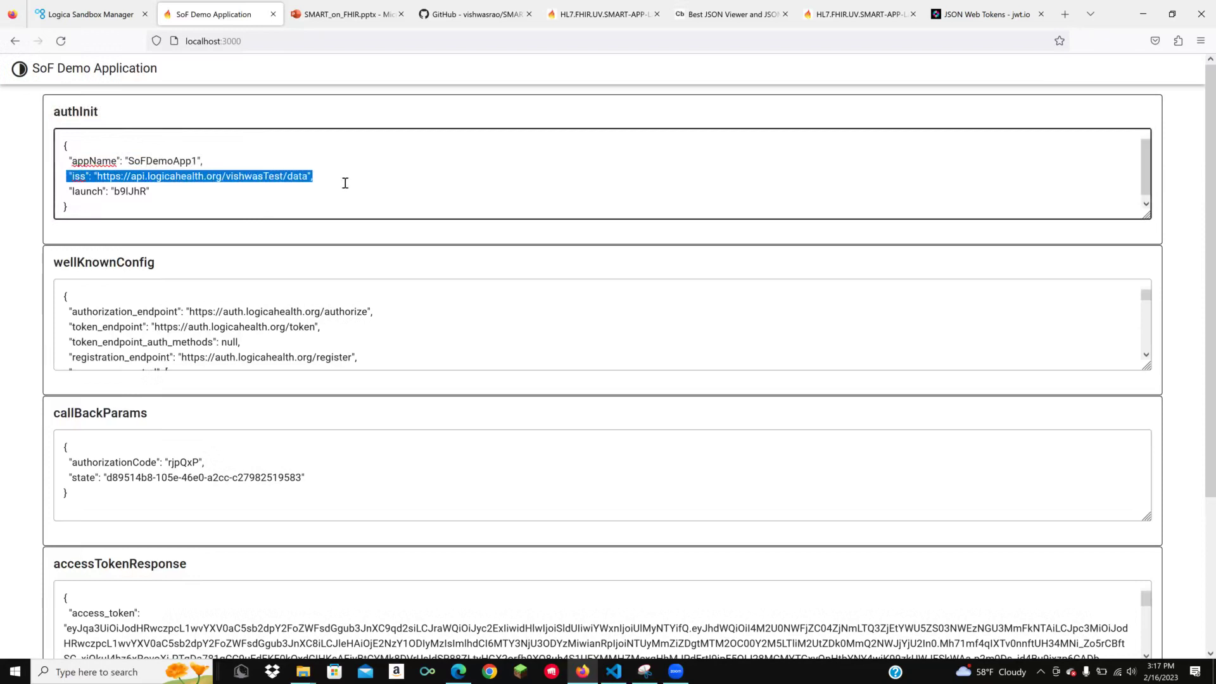
left_click_drag(67, 190, 153, 191)
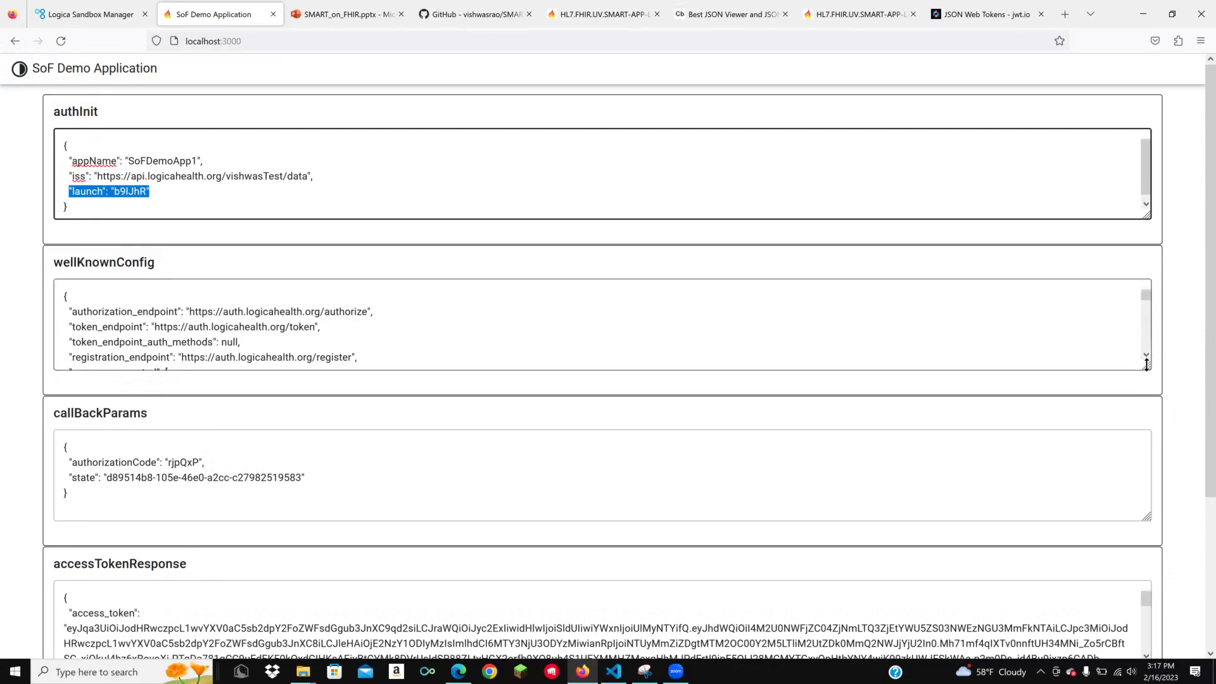
- Enlarge the wellKnownConfig text box and look through the authorization server configuration it lists
left_click_drag(1147, 411, 1154, 488)
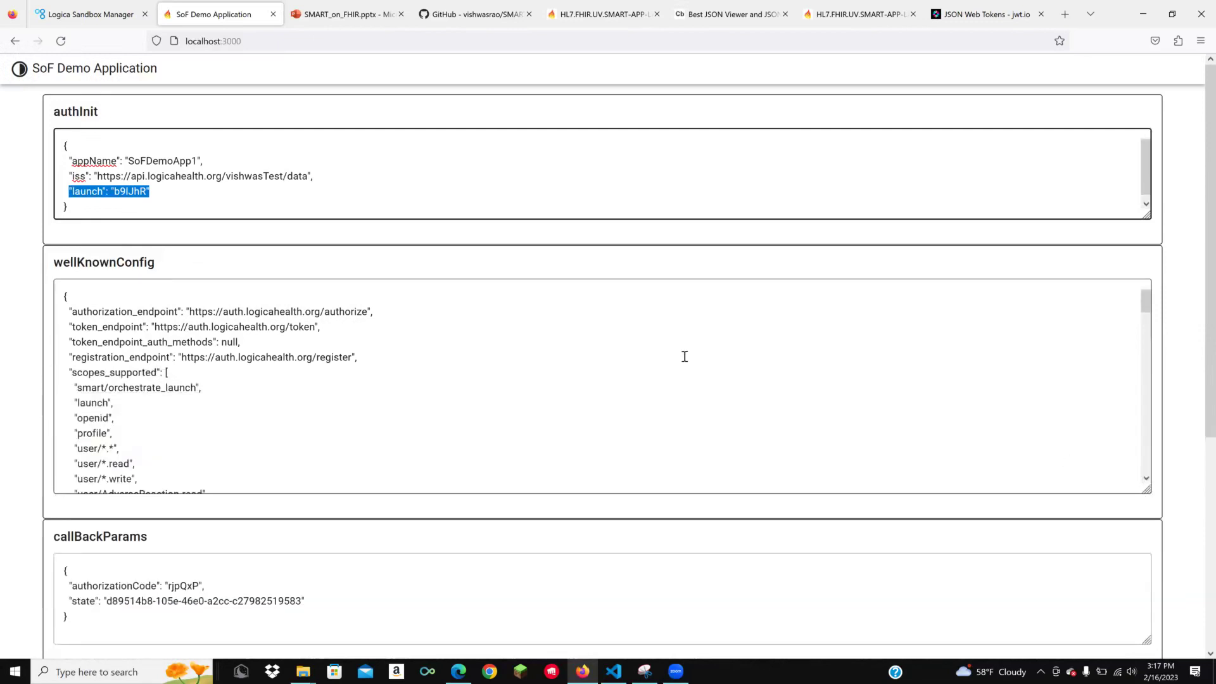
left_click(464, 372)
scroll(464, 373, "down", 5)
scroll(503, 364, "up", 20)
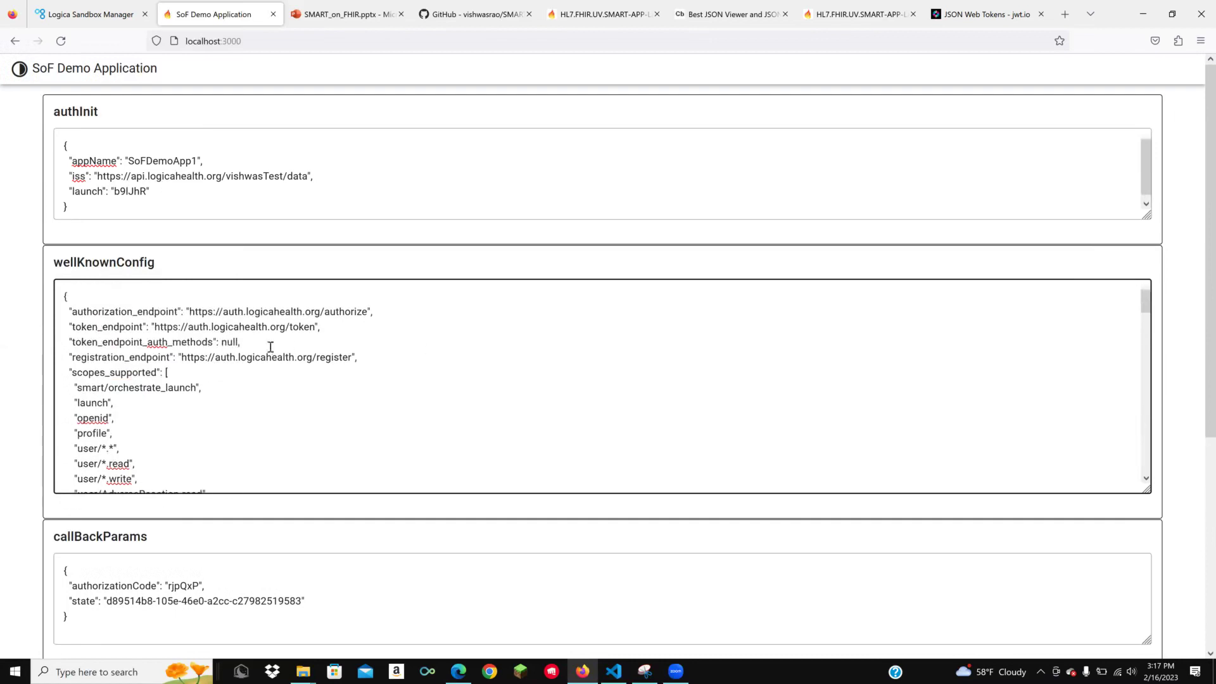
- Highlight the authorization_endpoint and token_endpoint entries in the wellKnownConfig section
left_click_drag(130, 311, 178, 311)
left_click_drag(87, 326, 146, 327)
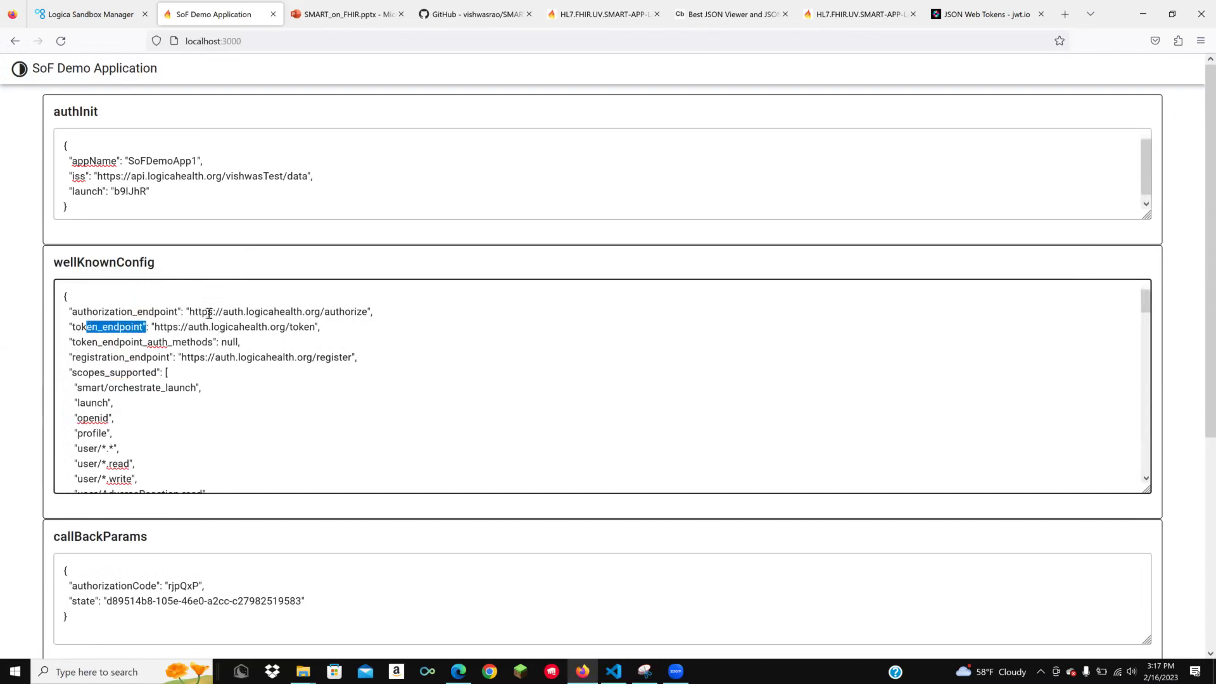
left_click_drag(76, 312, 373, 307)
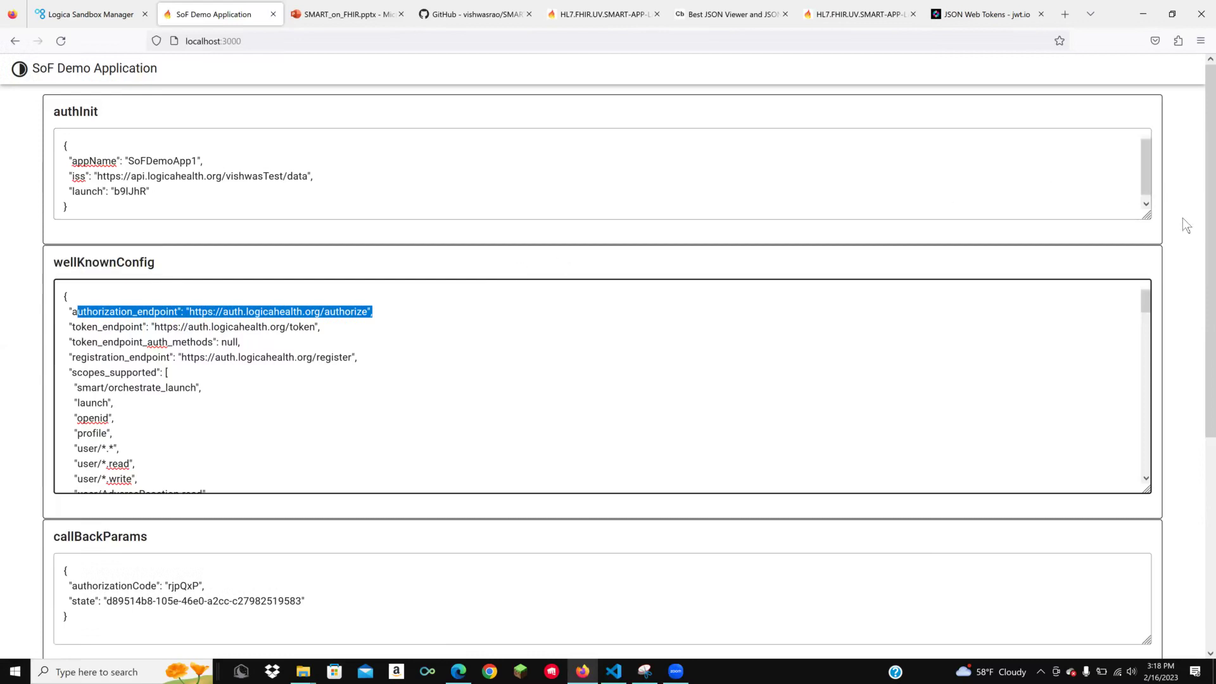
- Highlight the authorizationCode and state entries in the callBackParams section
scroll(1190, 225, "down", 3)
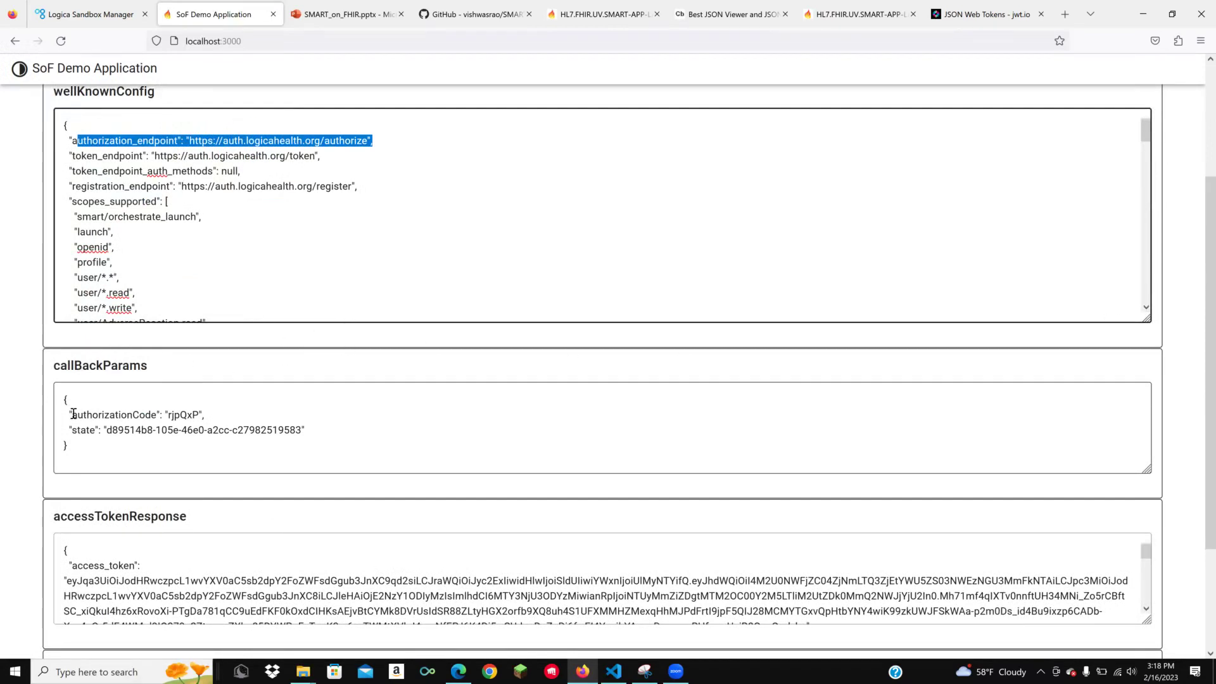
left_click_drag(99, 412, 204, 416)
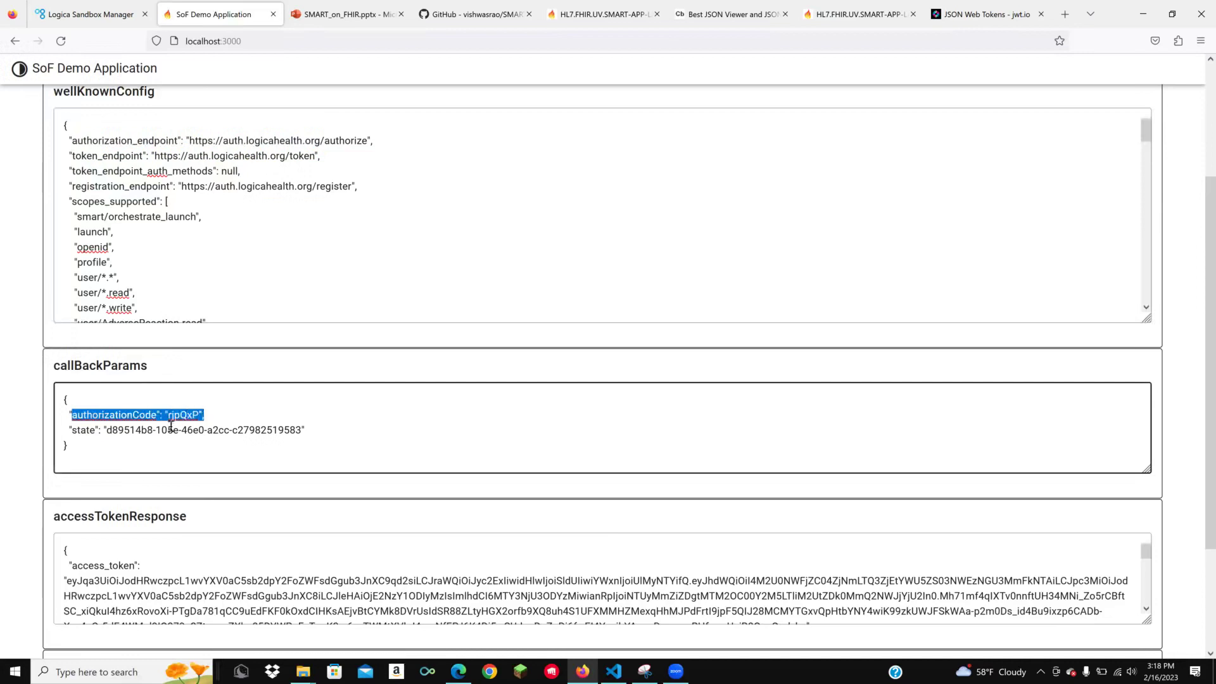
left_click_drag(66, 429, 310, 427)
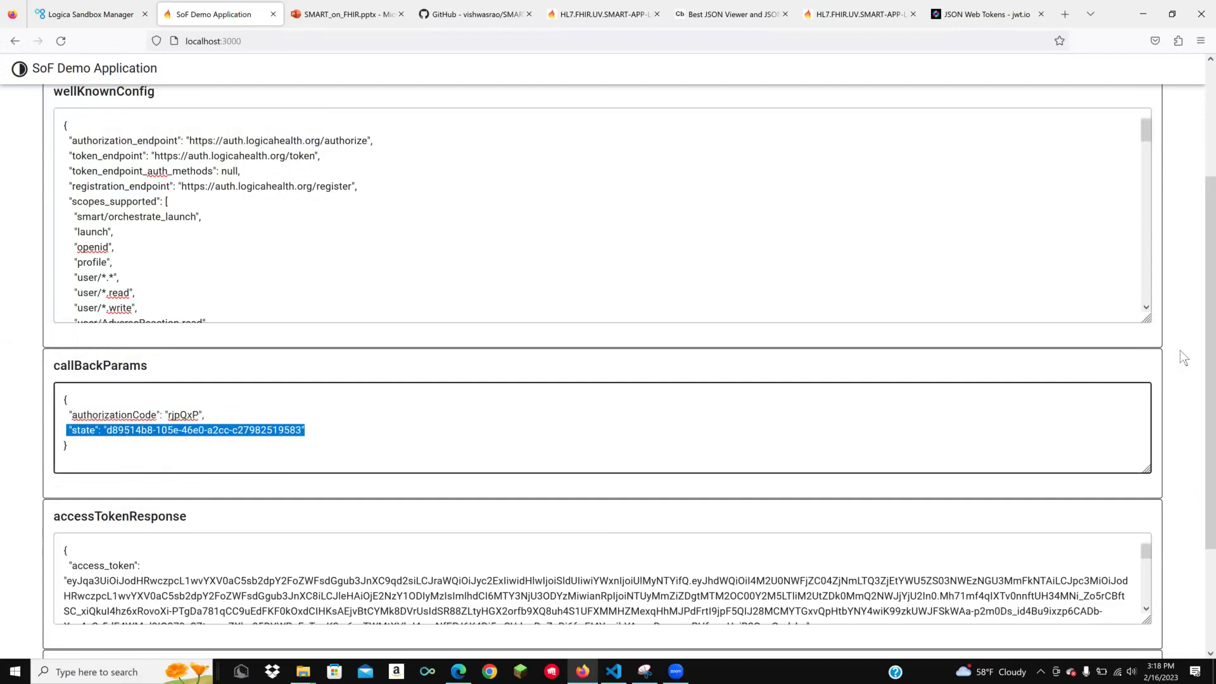
- Enlarge the accessTokenResponse text box and highlight the full access_token value
scroll(1179, 350, "down", 2)
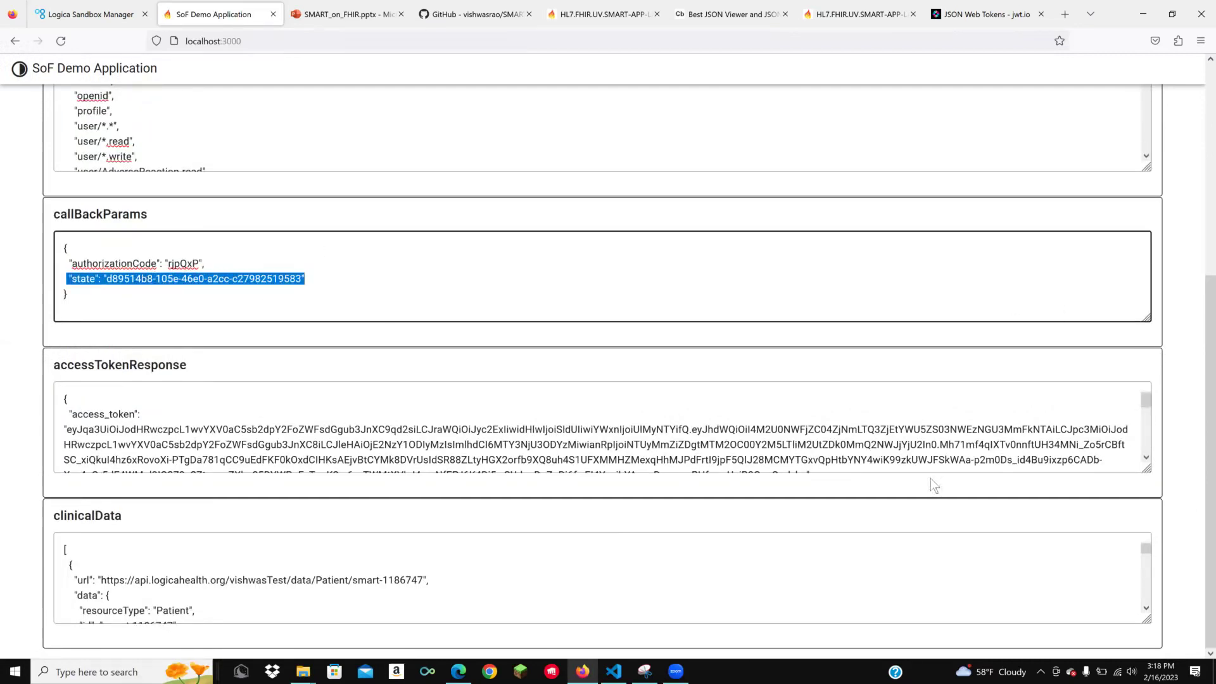
left_click_drag(1146, 470, 1146, 599)
left_click(512, 474)
scroll(511, 474, "down", 2)
scroll(512, 474, "up", 2)
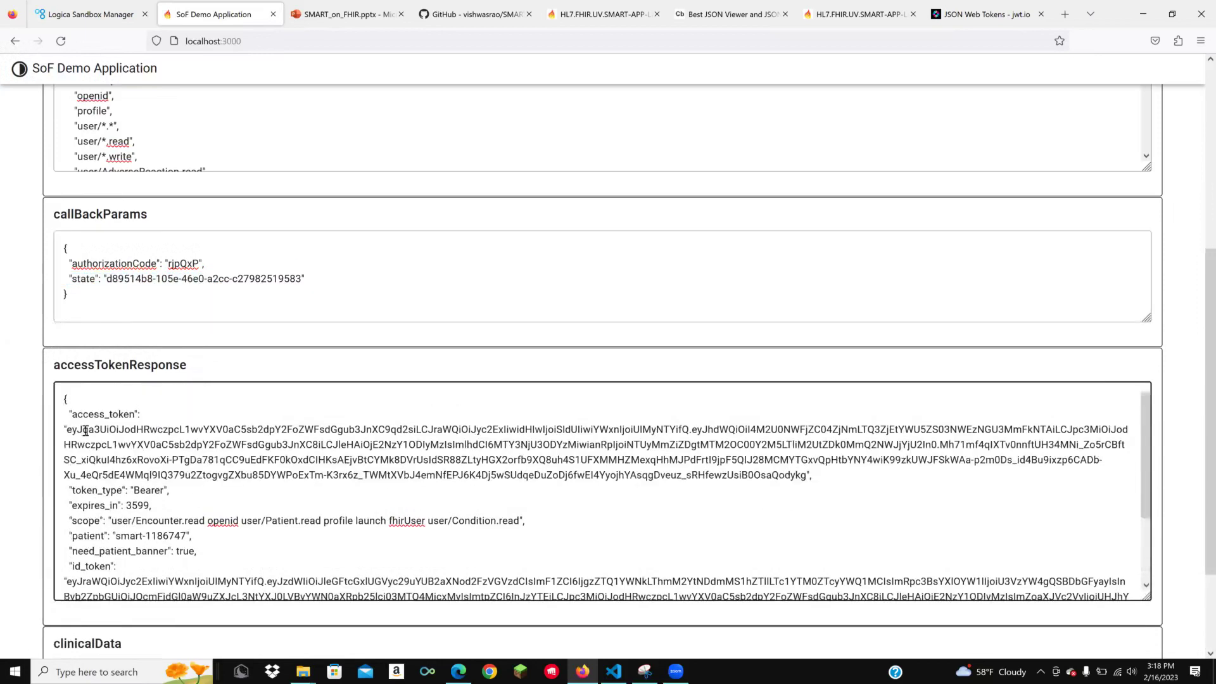
left_click_drag(66, 430, 805, 471)
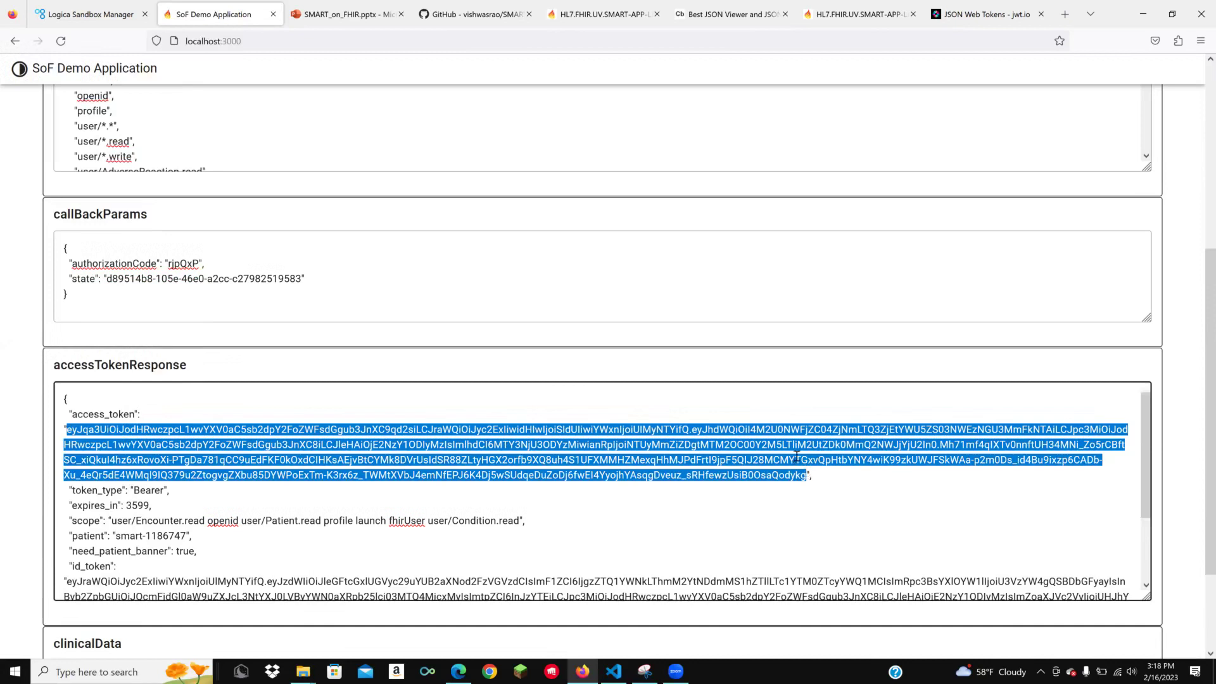
- Highlight the patient and encounter context entries in the accessTokenResponse section and reselect the access_token value
scroll(796, 456, "down", 1)
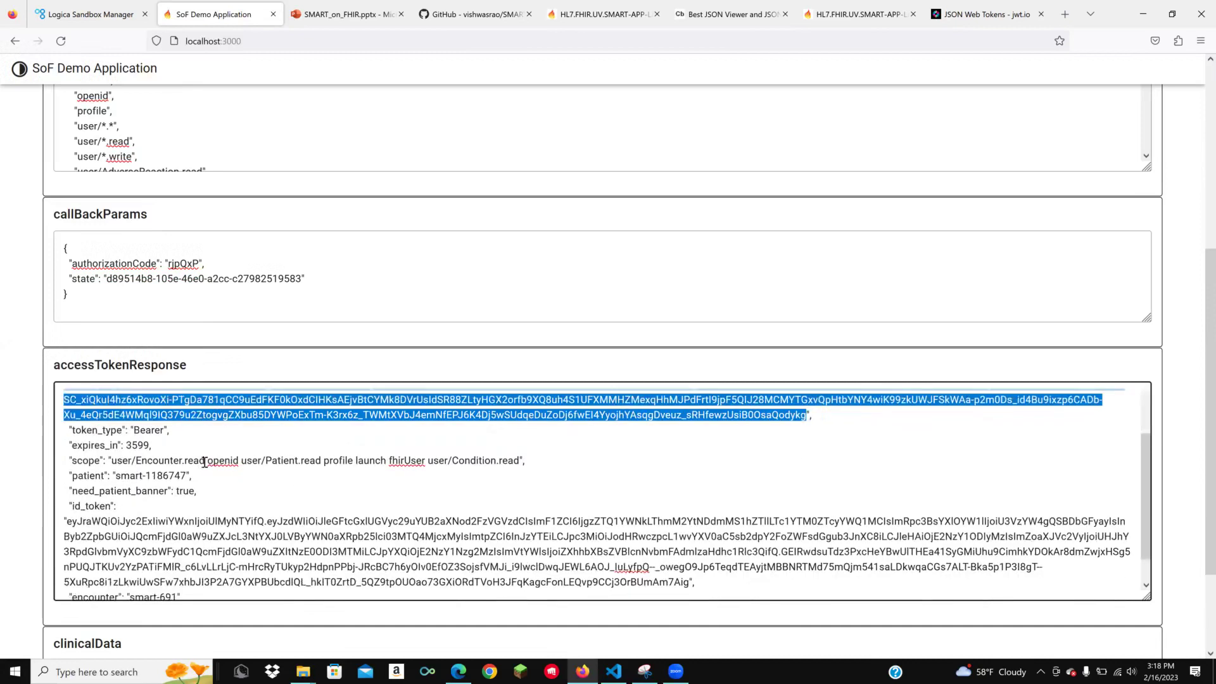
left_click_drag(66, 475, 192, 477)
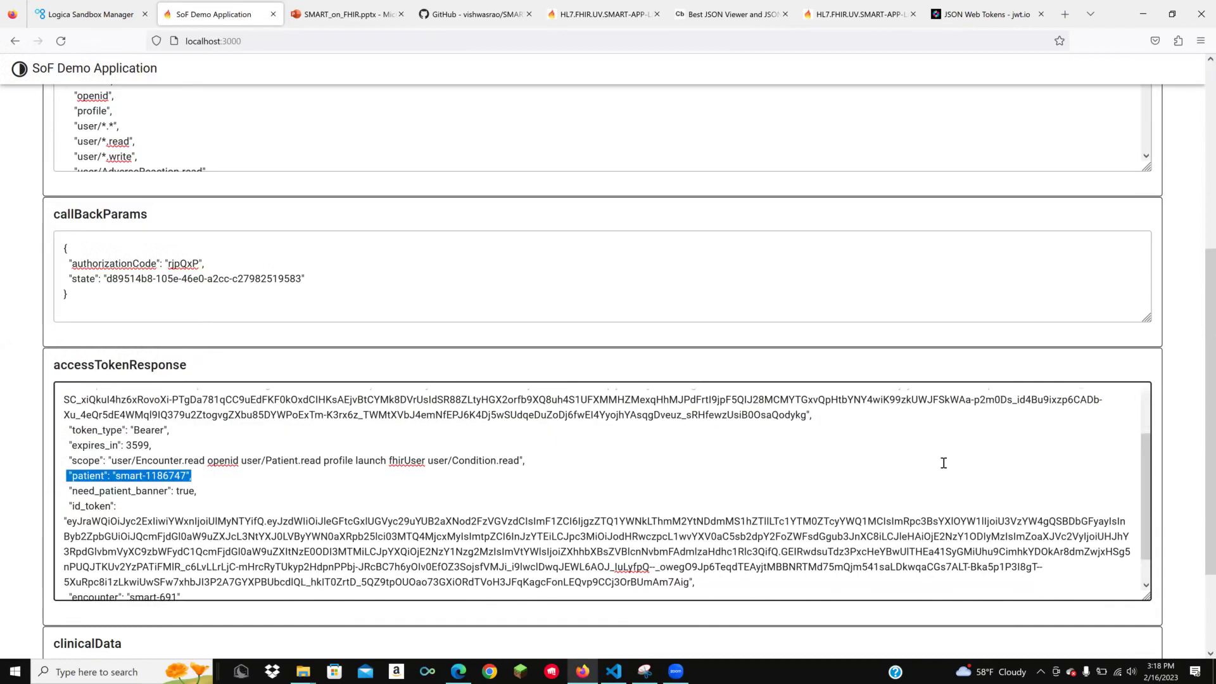
scroll(913, 463, "down", 1)
left_click(67, 568)
left_click_drag(101, 567, 189, 568)
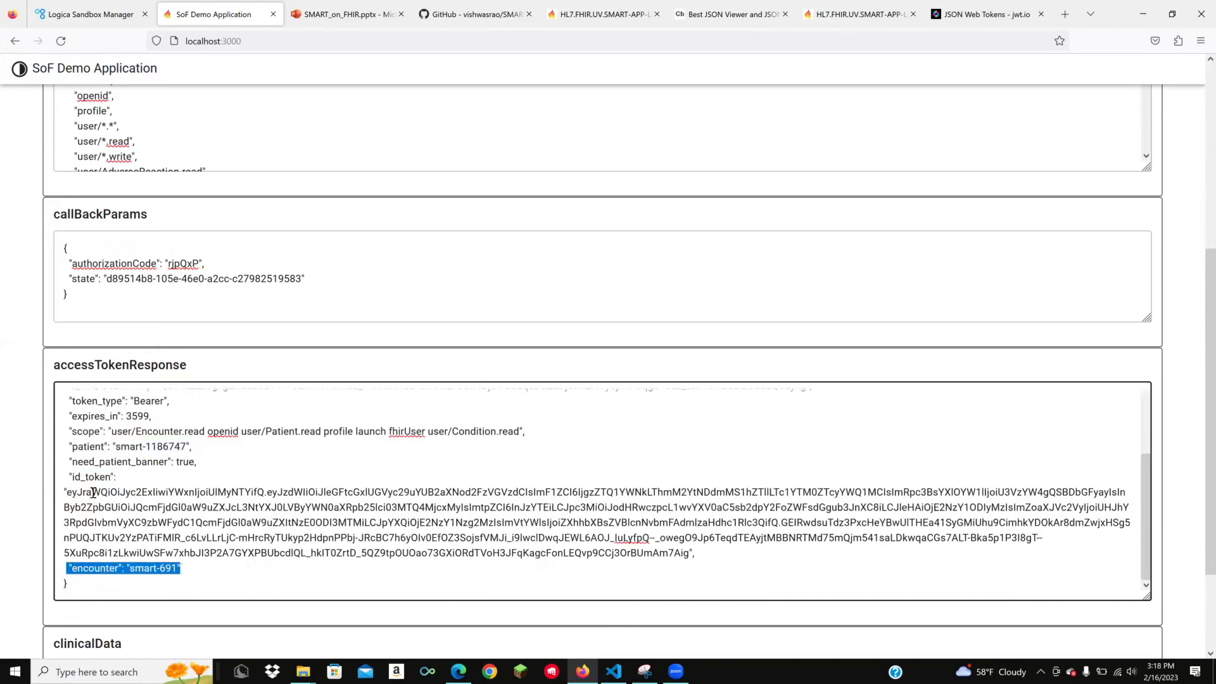
scroll(918, 455, "up", 2)
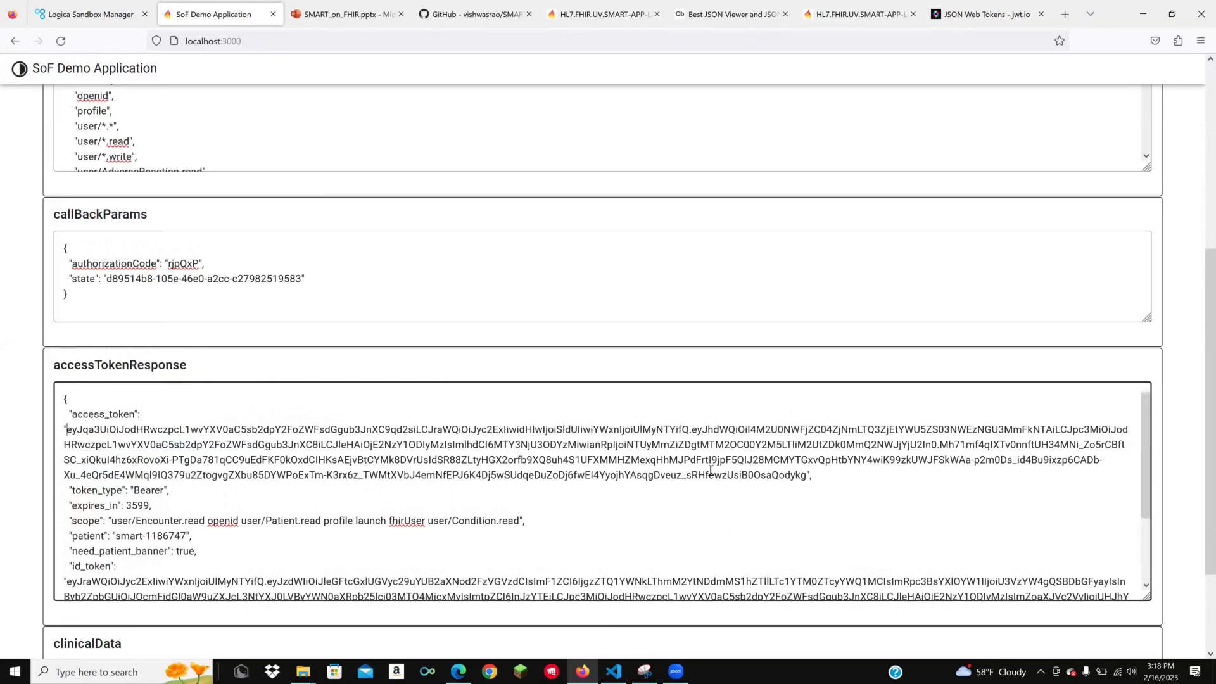
double_click(710, 472)
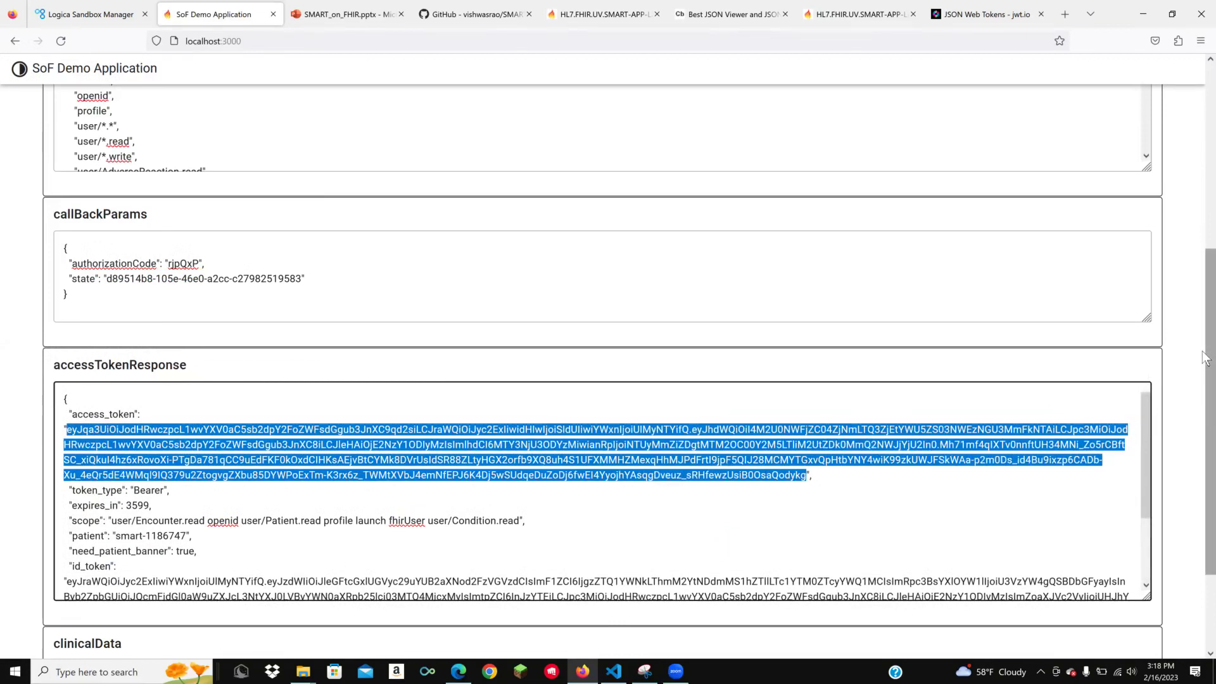
- Examine the clinicalData section, highlighting the Patient request URL and the Condition query for that patient
scroll(1159, 541, "down", 3)
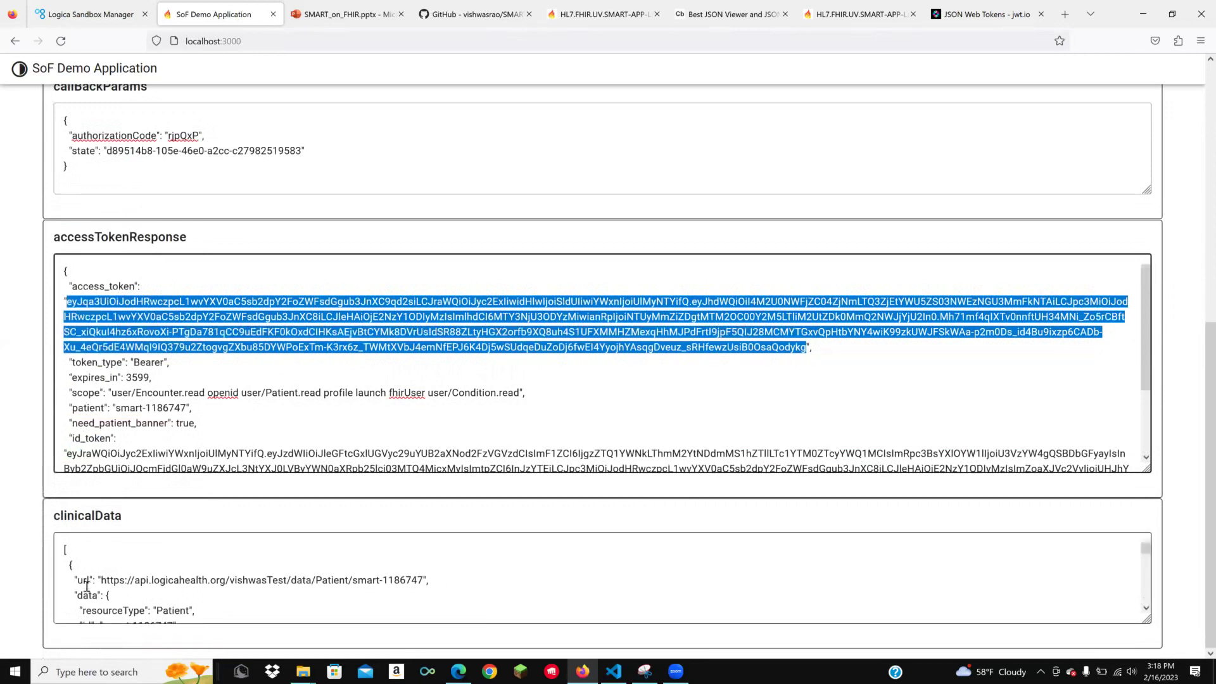
left_click_drag(75, 579, 428, 578)
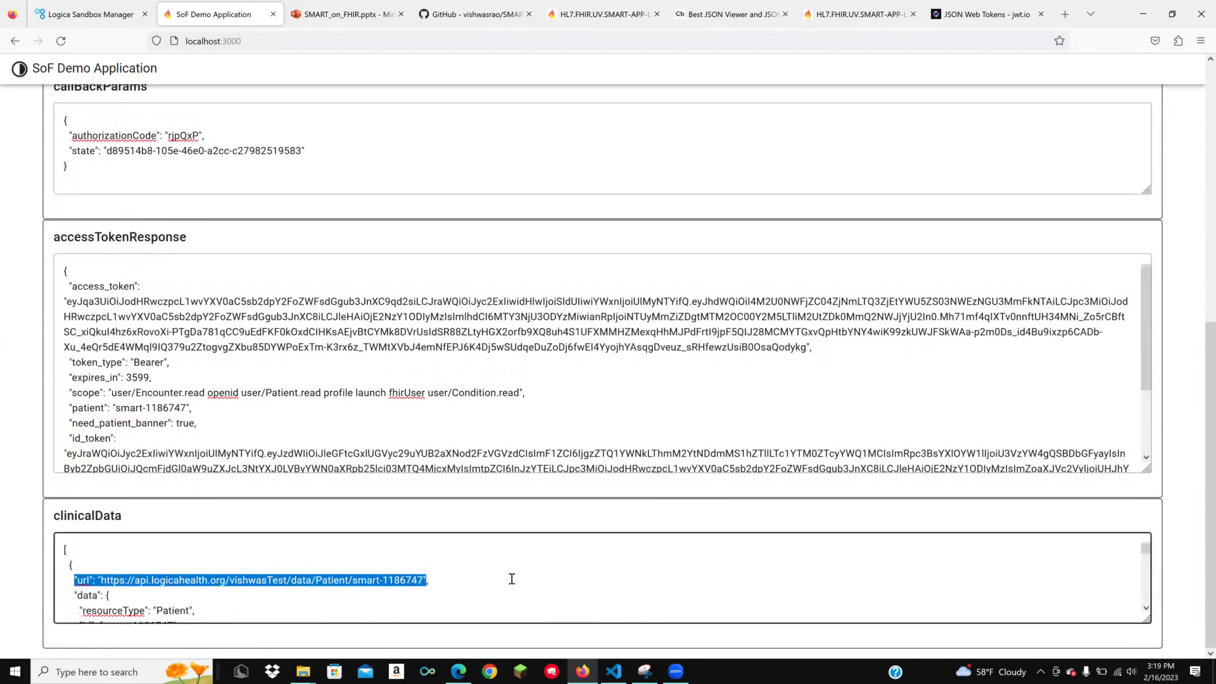
scroll(1034, 564, "down", 10)
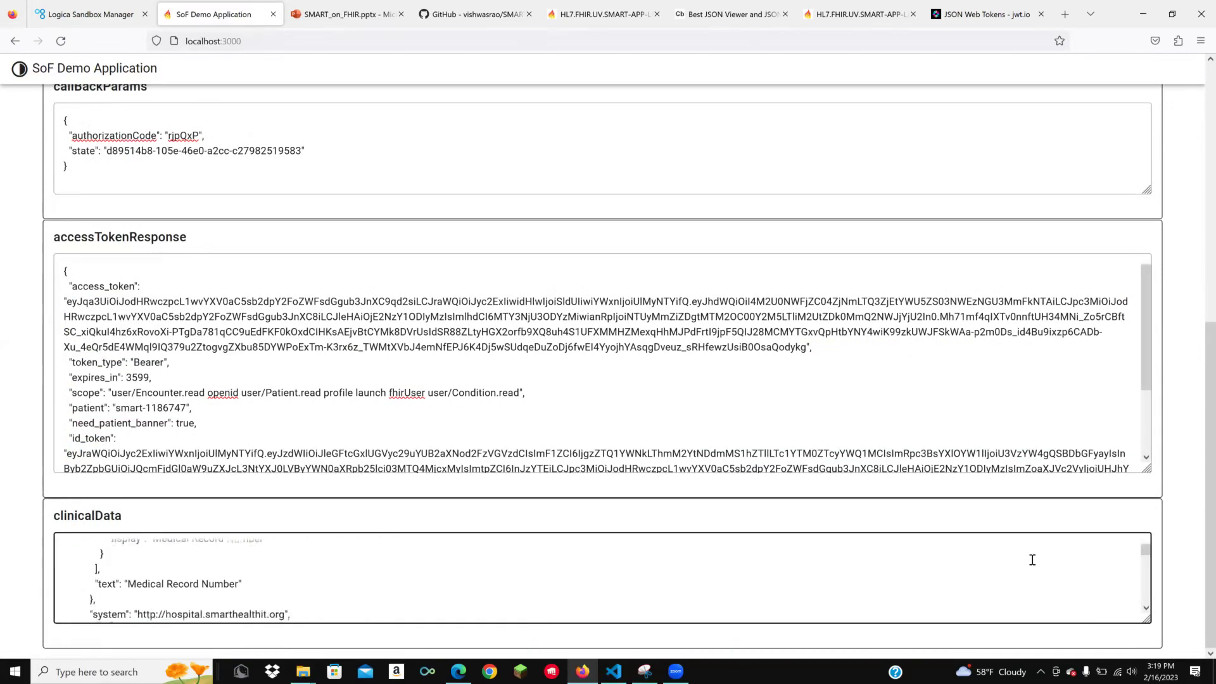
scroll(1030, 565, "down", 10)
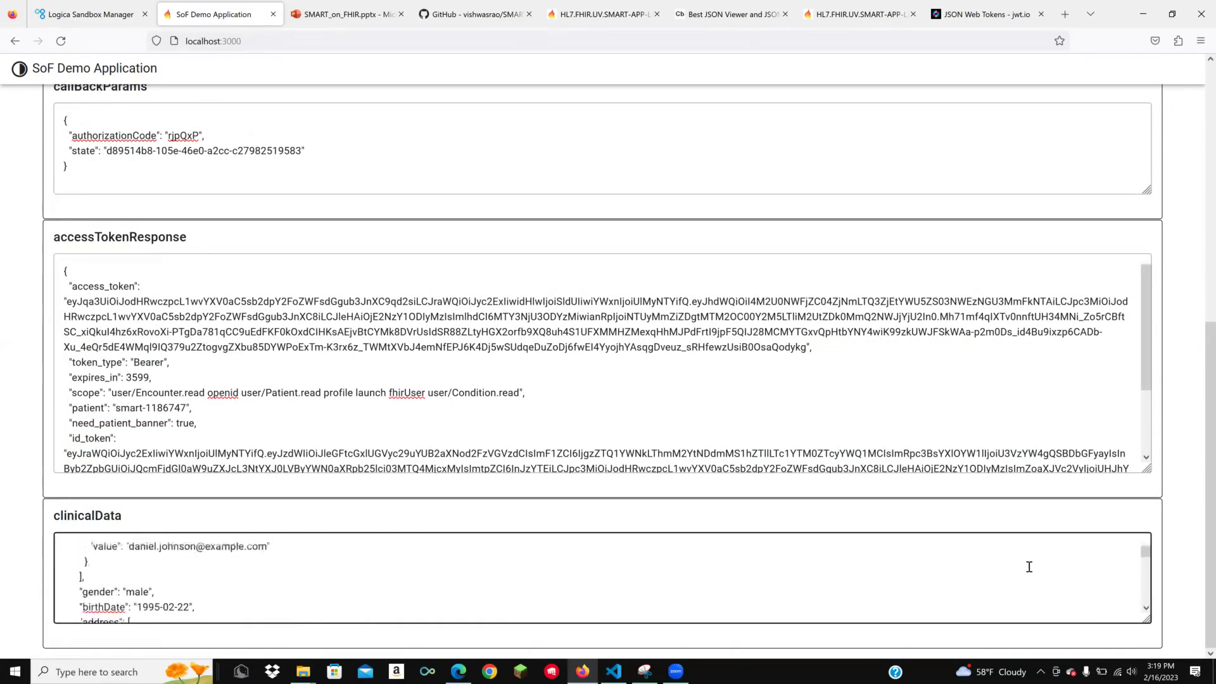
scroll(1021, 571, "down", 10)
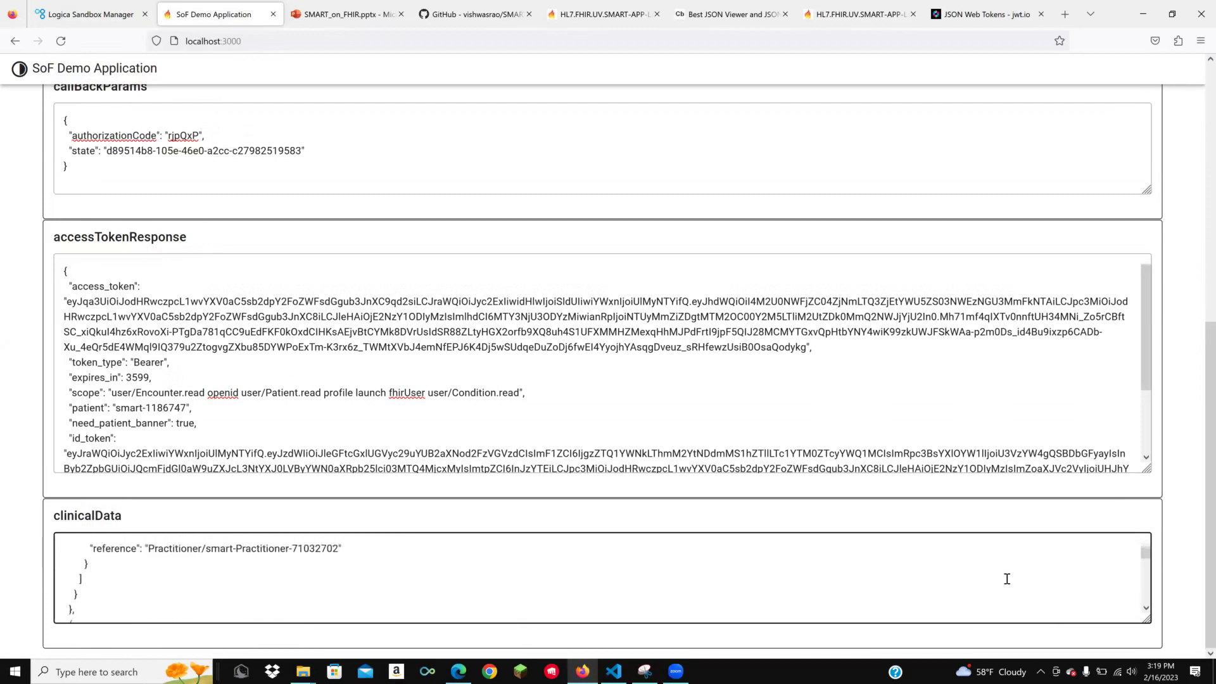
left_click_drag(327, 563, 466, 564)
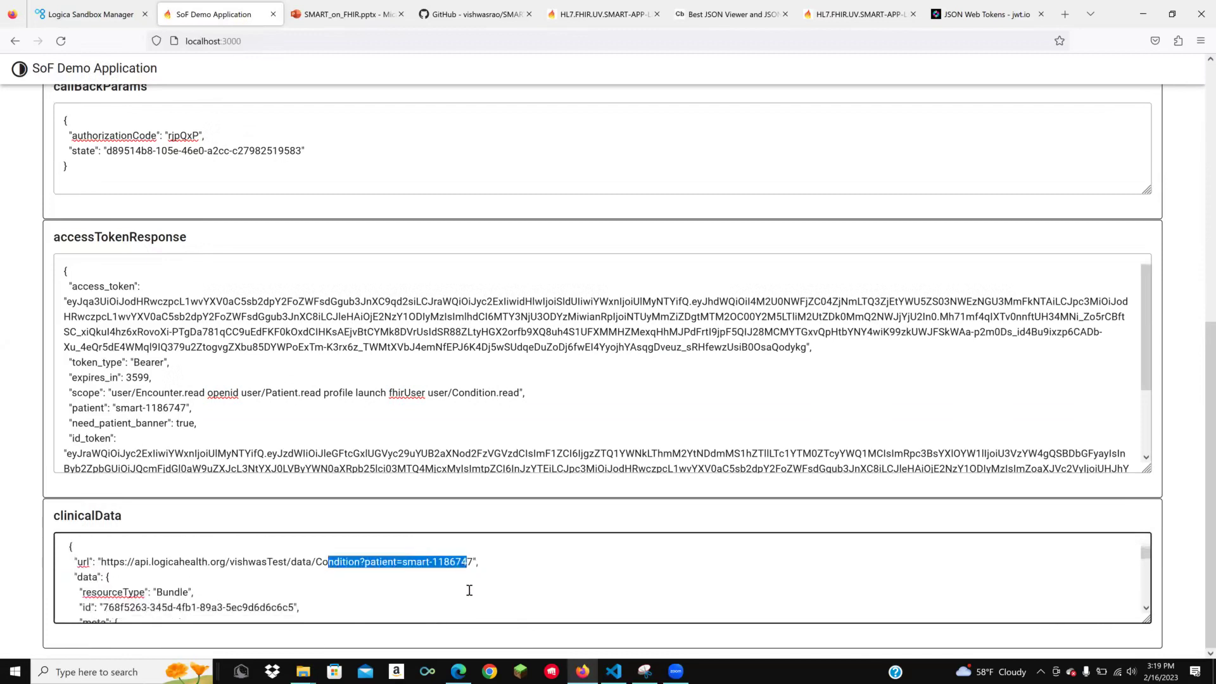
- Open the EHR Simulator from the Logica Sandbox and select the listed practitioner persona
left_click(77, 14)
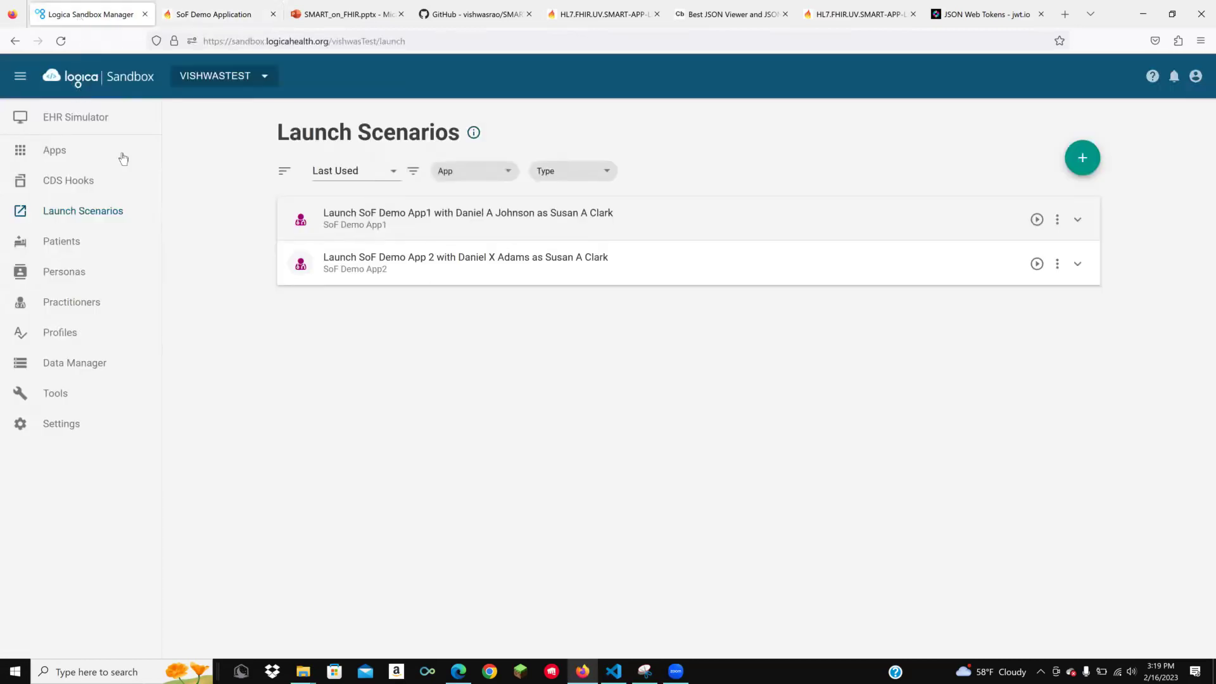
left_click(88, 118)
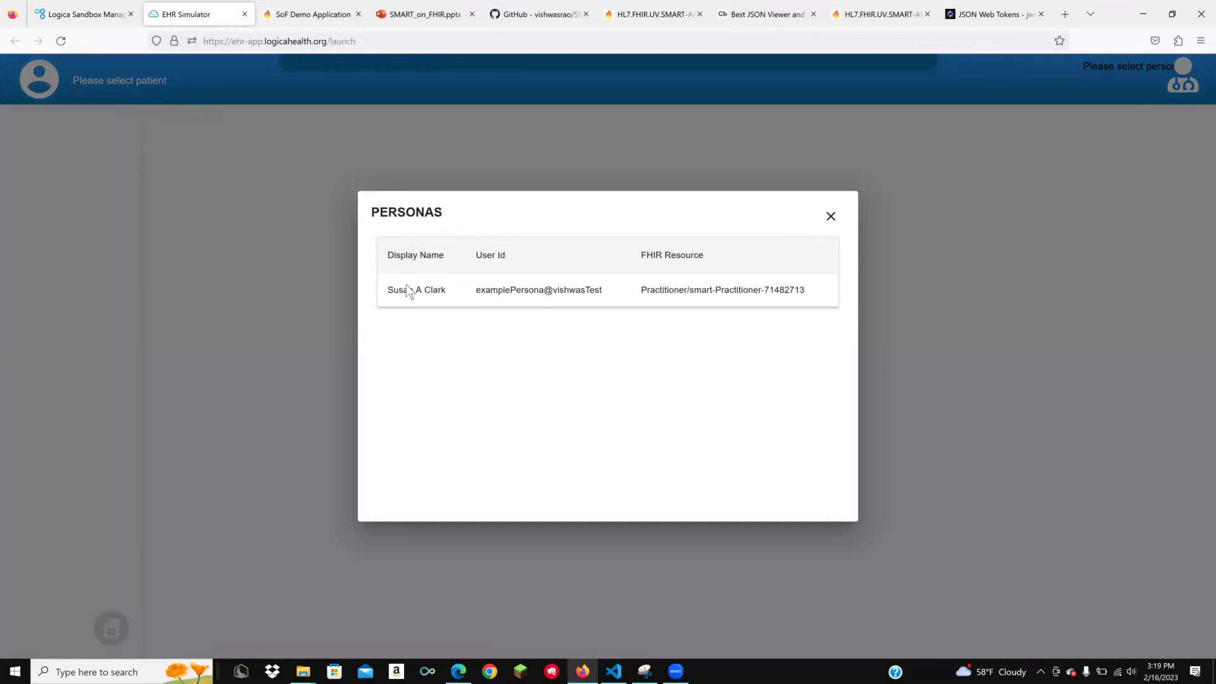
left_click(407, 290)
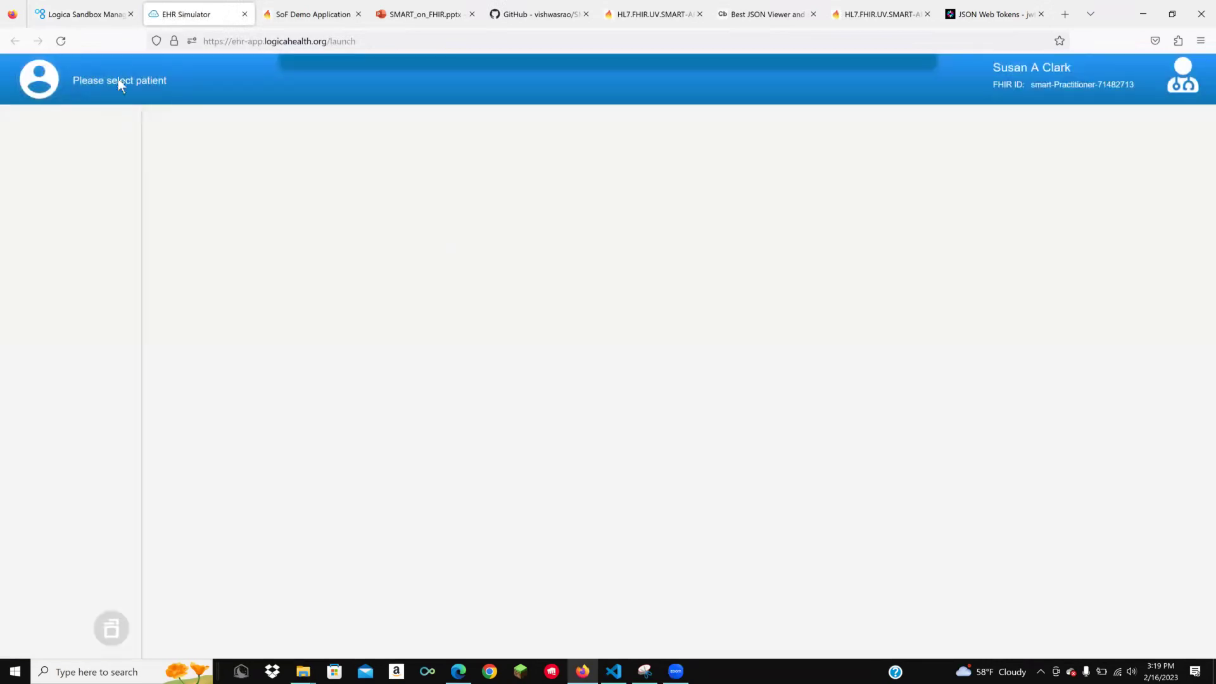
- Select a patient in the EHR Simulator and launch SoF Demo App2 for that patient, authorizing the requested access
left_click(120, 84)
left_click(449, 319)
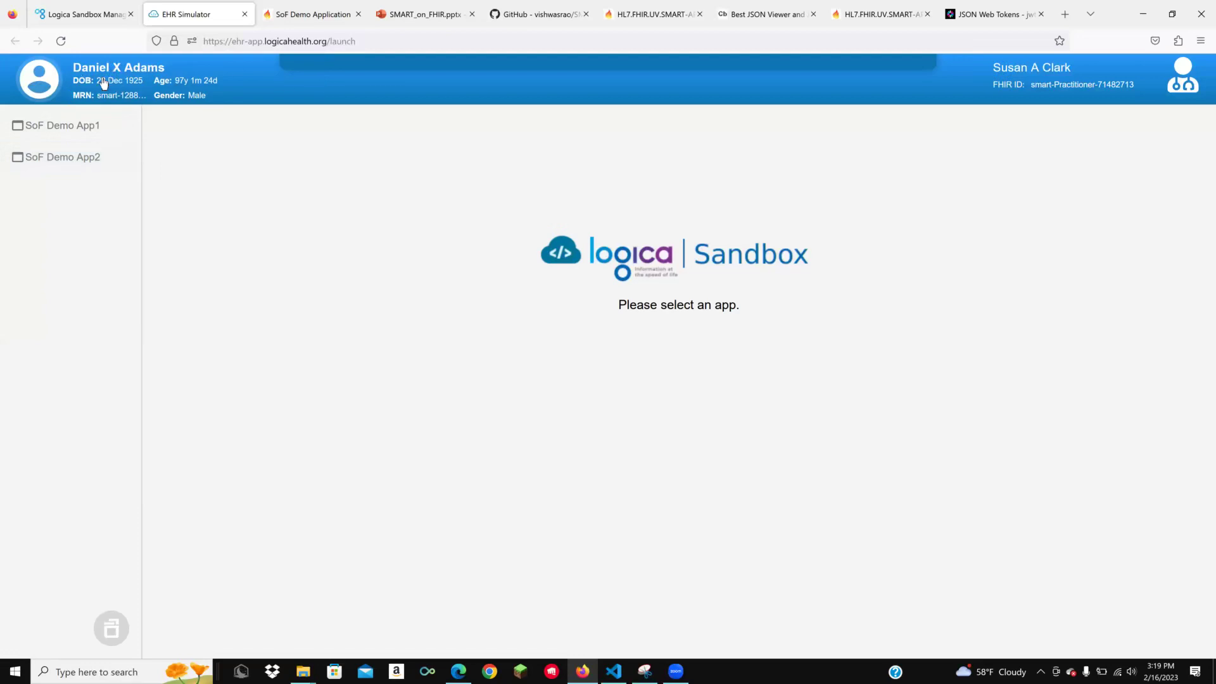
left_click(58, 163)
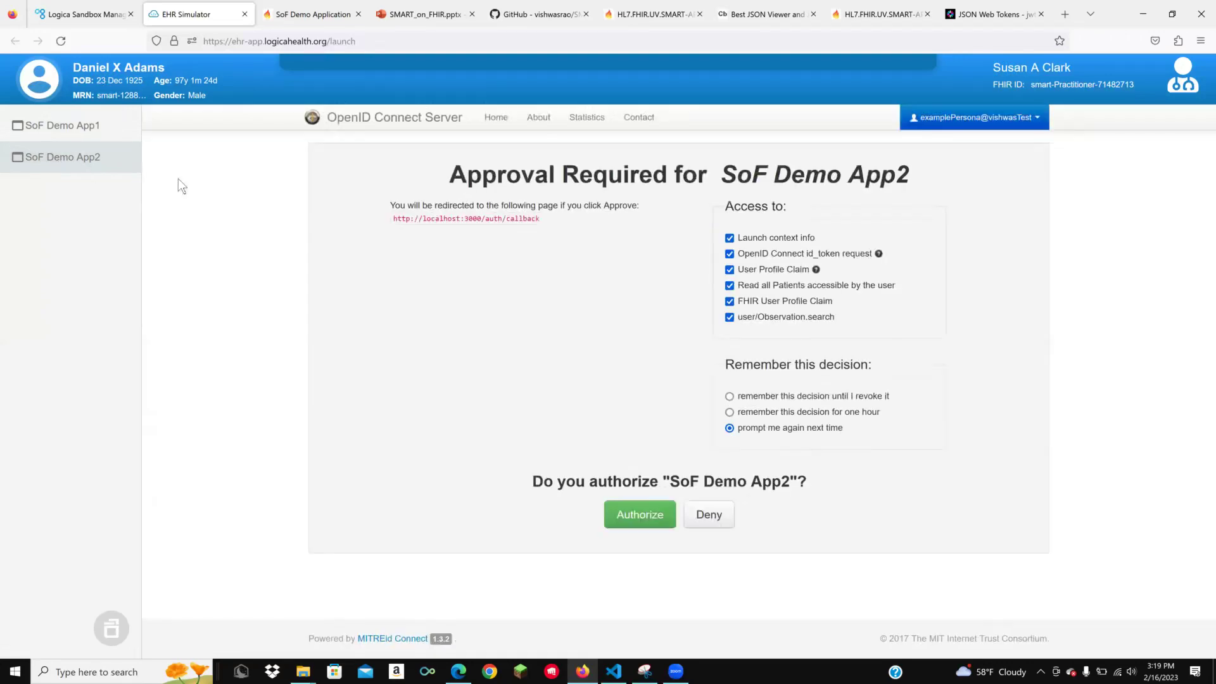
left_click(640, 513)
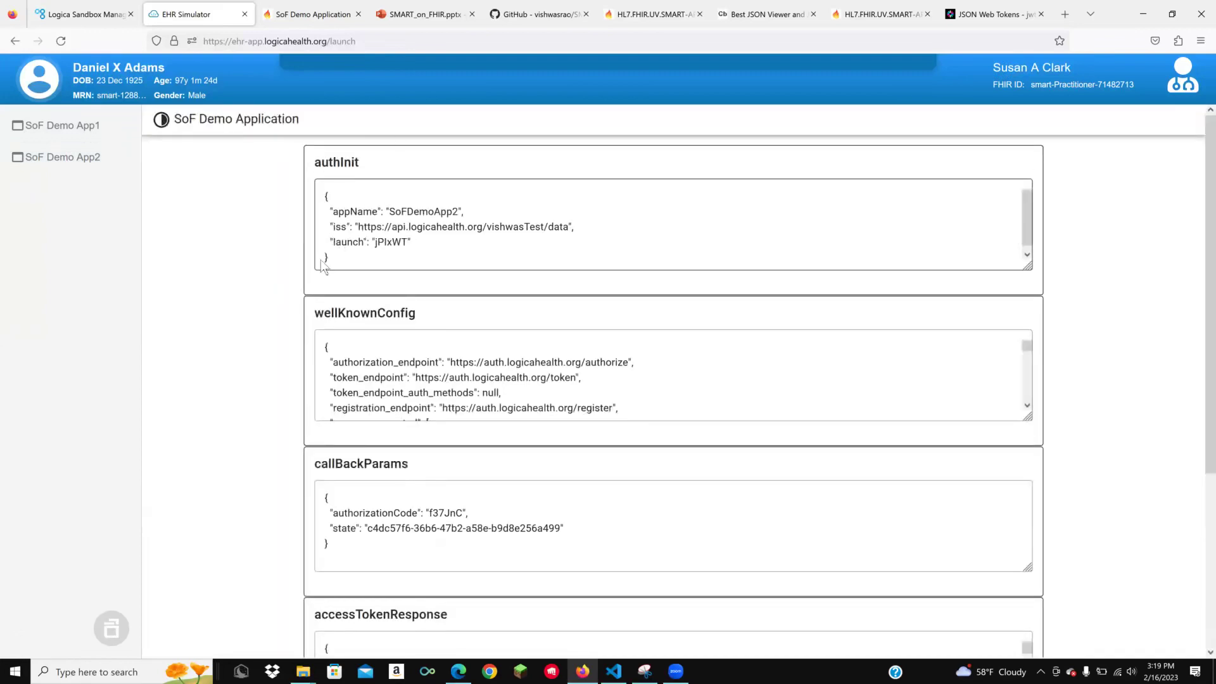
- Look over the authInit, wellKnownConfig, callBackParams and accessTokenResponse sections of the launched SoF Demo App2
scroll(1148, 272, "down", 3)
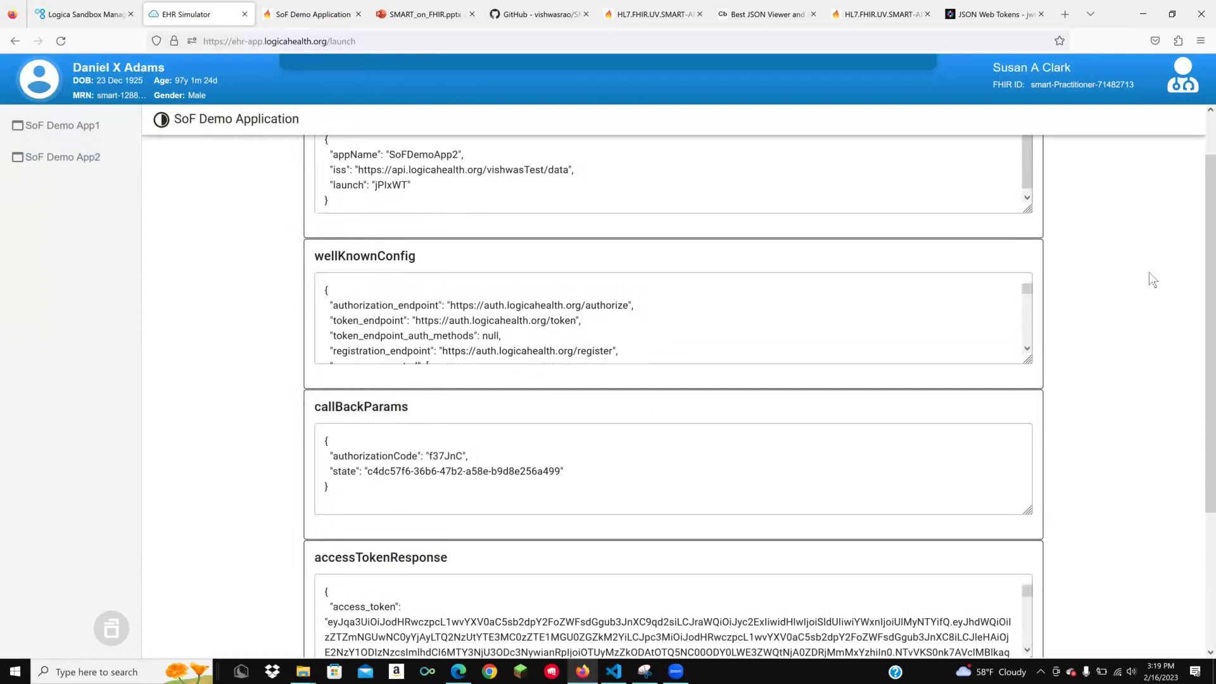
scroll(1163, 280, "up", 2)
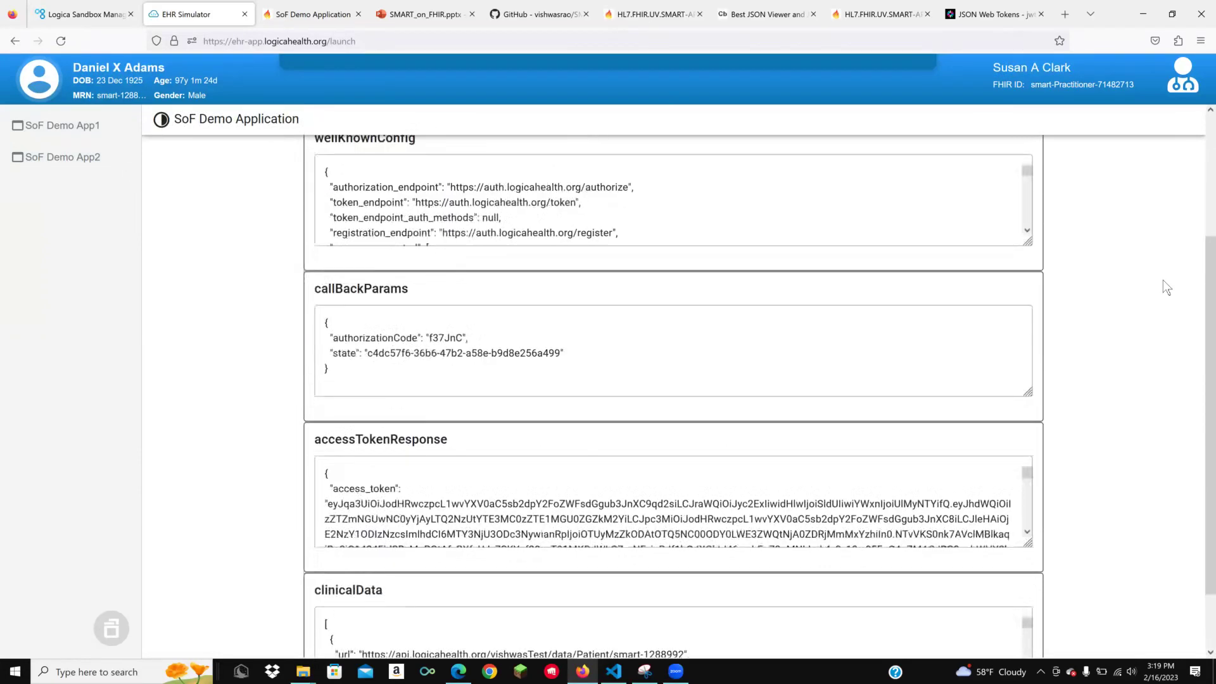
scroll(1147, 347, "down", 2)
scroll(1021, 526, "down", 1)
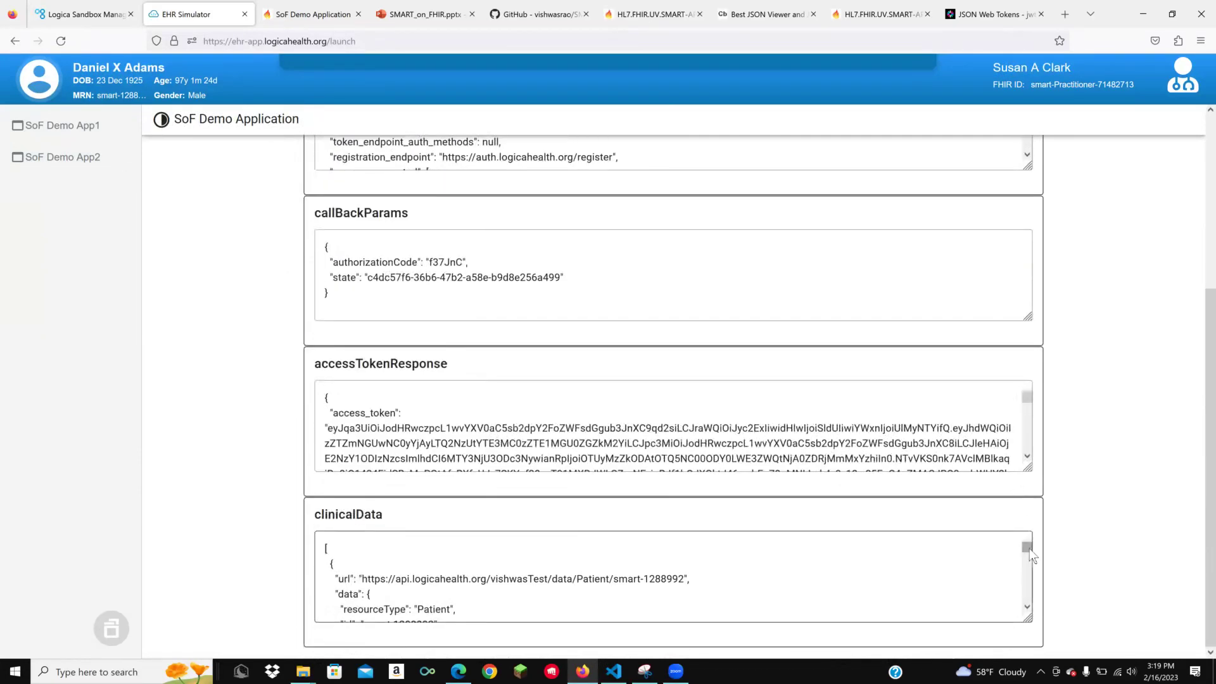
- Examine SoF Demo App2's clinicalData, reading the Patient resource and the Observation query results
left_click_drag(1026, 549, 979, 543)
left_click_drag(618, 589, 922, 576)
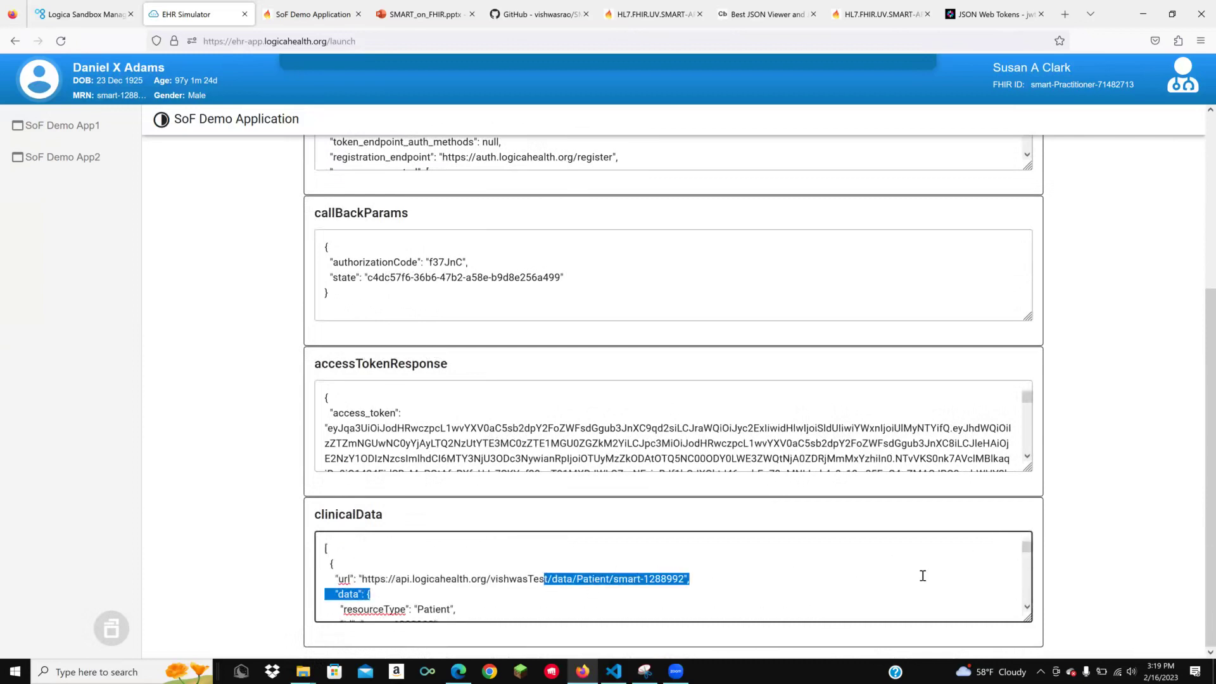
scroll(1004, 561, "down", 12)
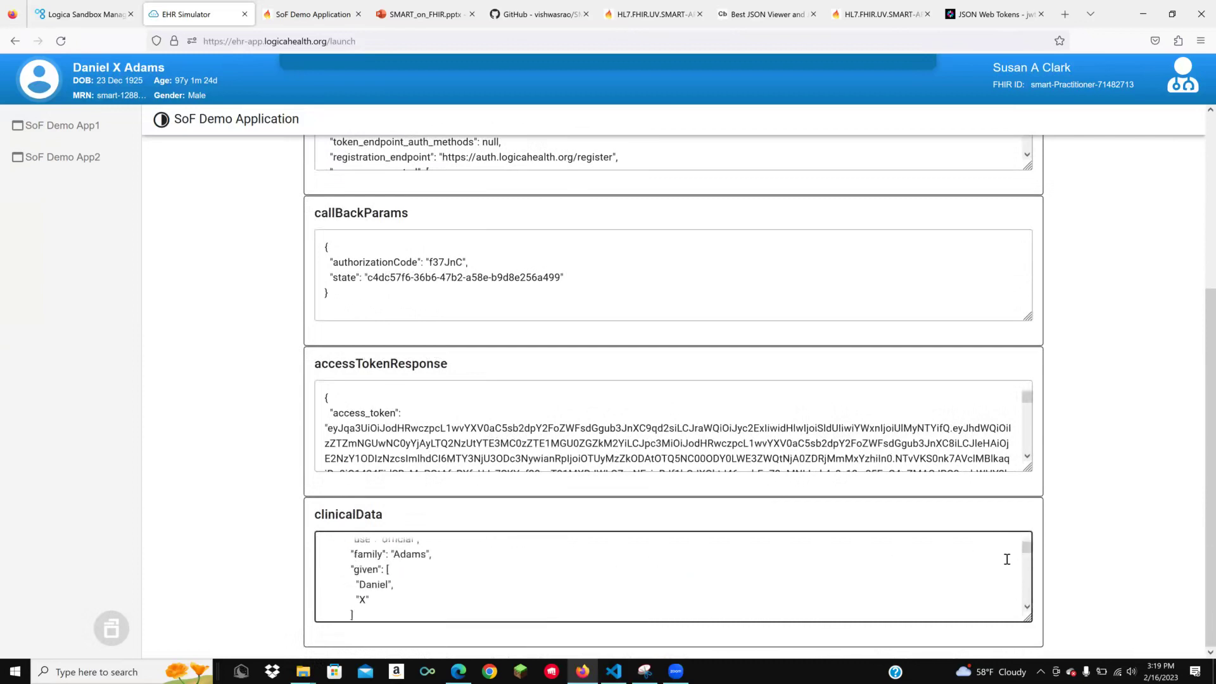
scroll(1006, 561, "down", 10)
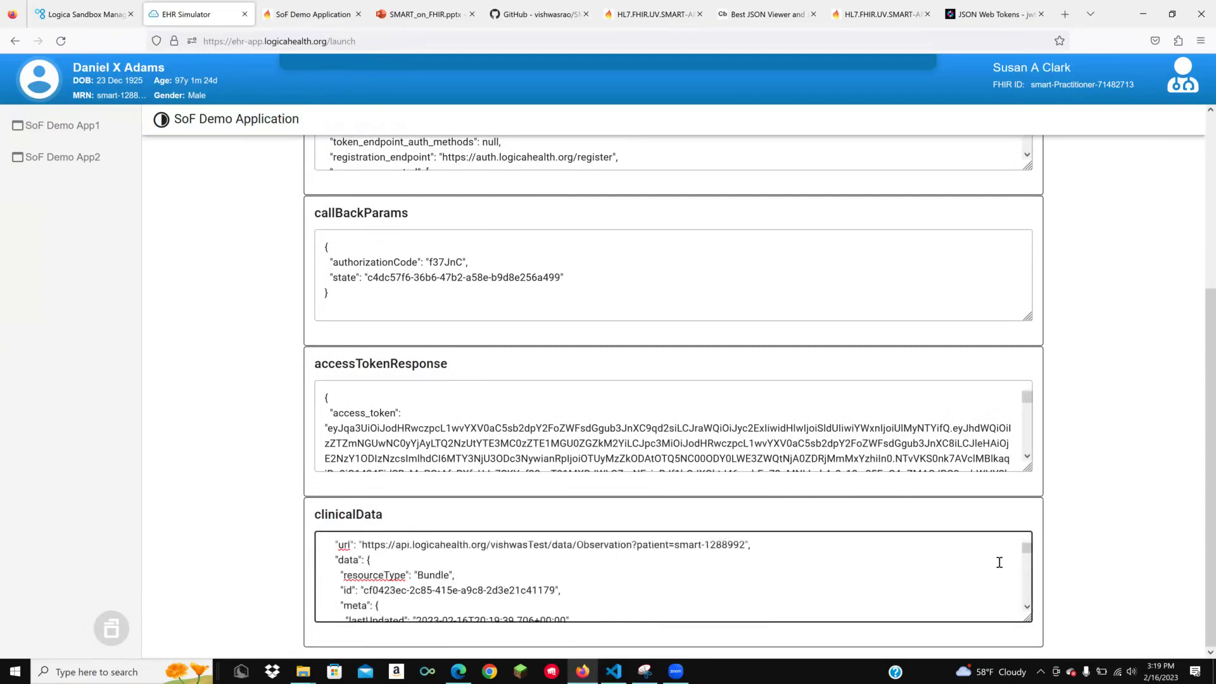
scroll(999, 562, "down", 8)
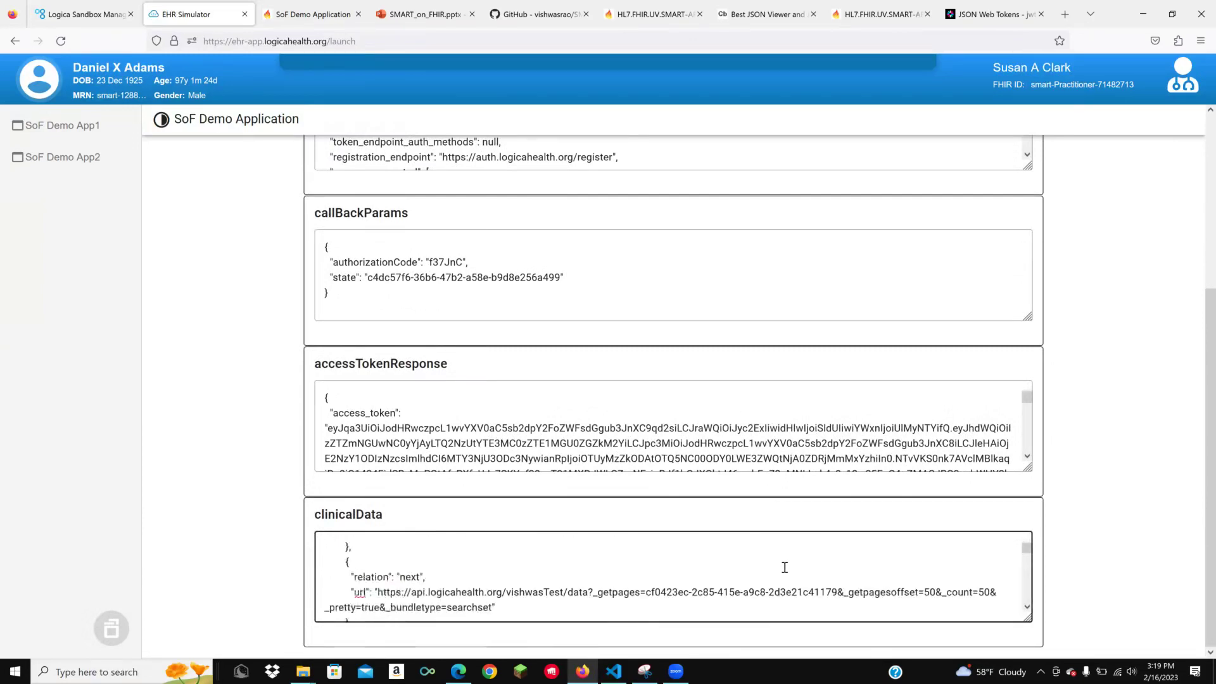
scroll(783, 568, "down", 8)
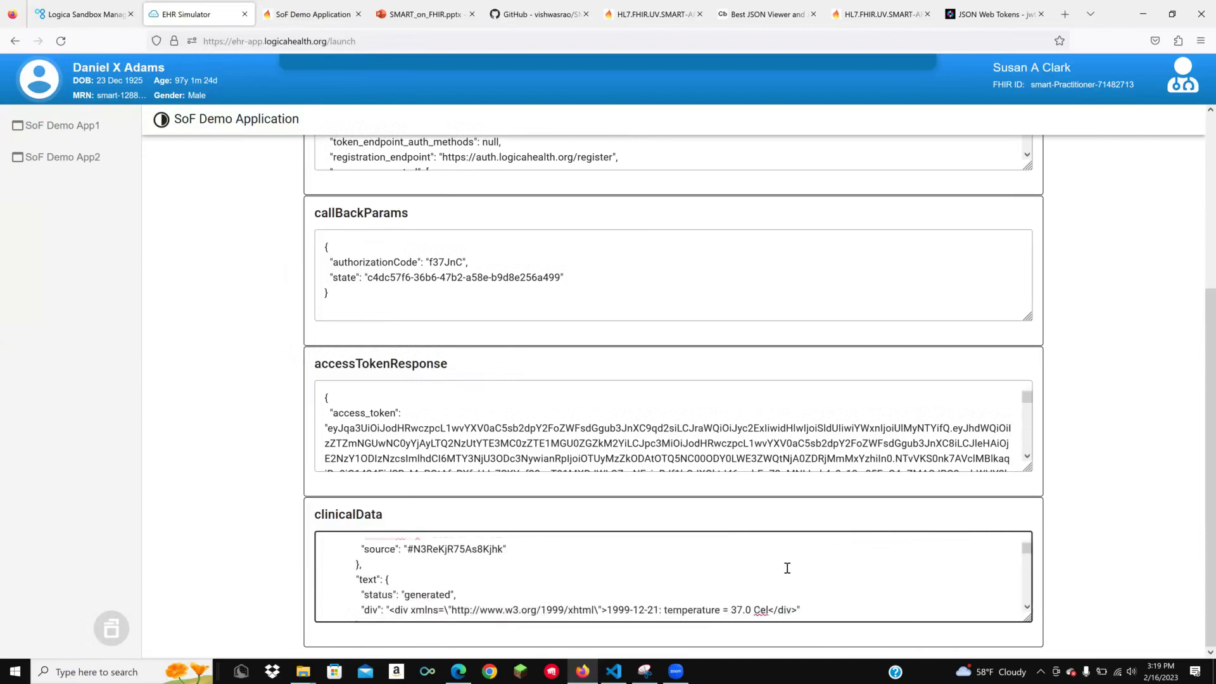
scroll(787, 568, "down", 8)
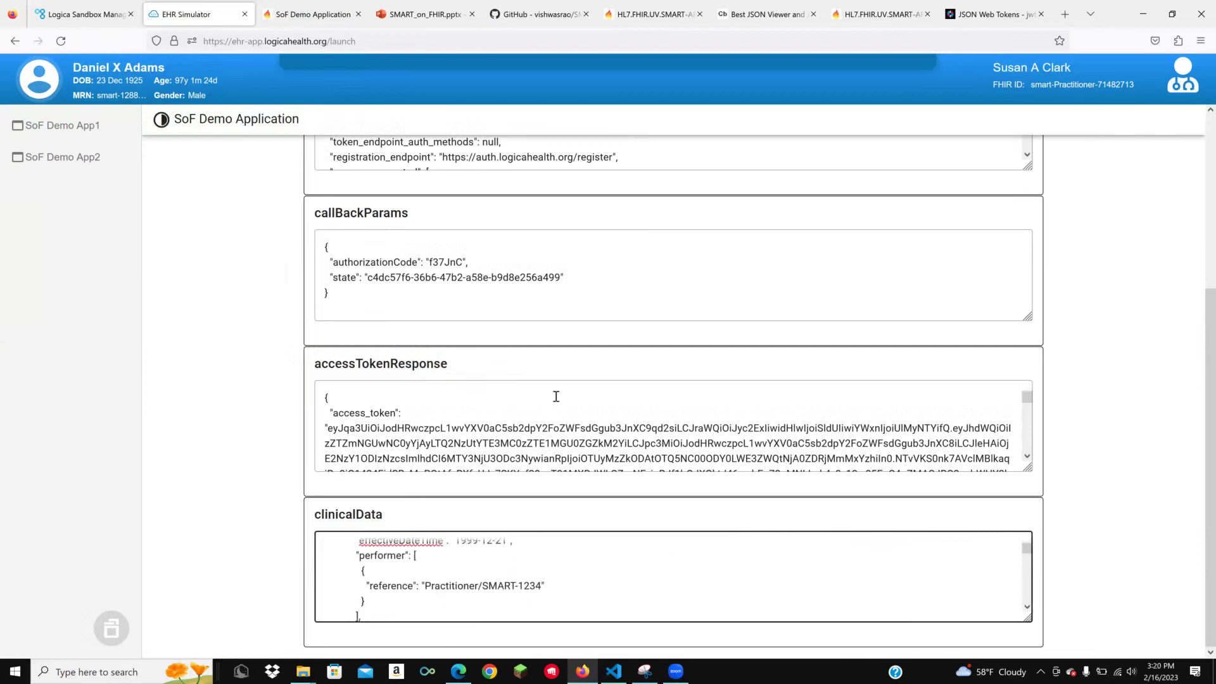
- Close the EHR Simulator and SoF Demo Application pages to return to the SMART_on_FHIR.pptx presentation
left_click(304, 19)
left_click(245, 14)
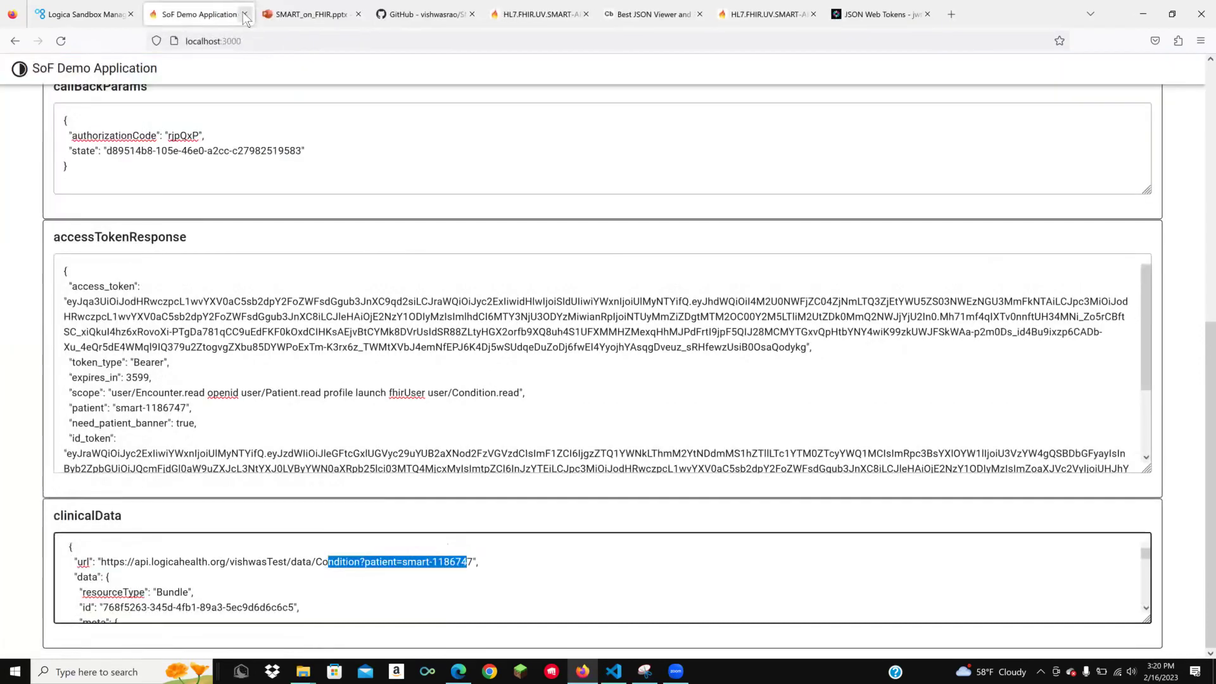
left_click(244, 14)
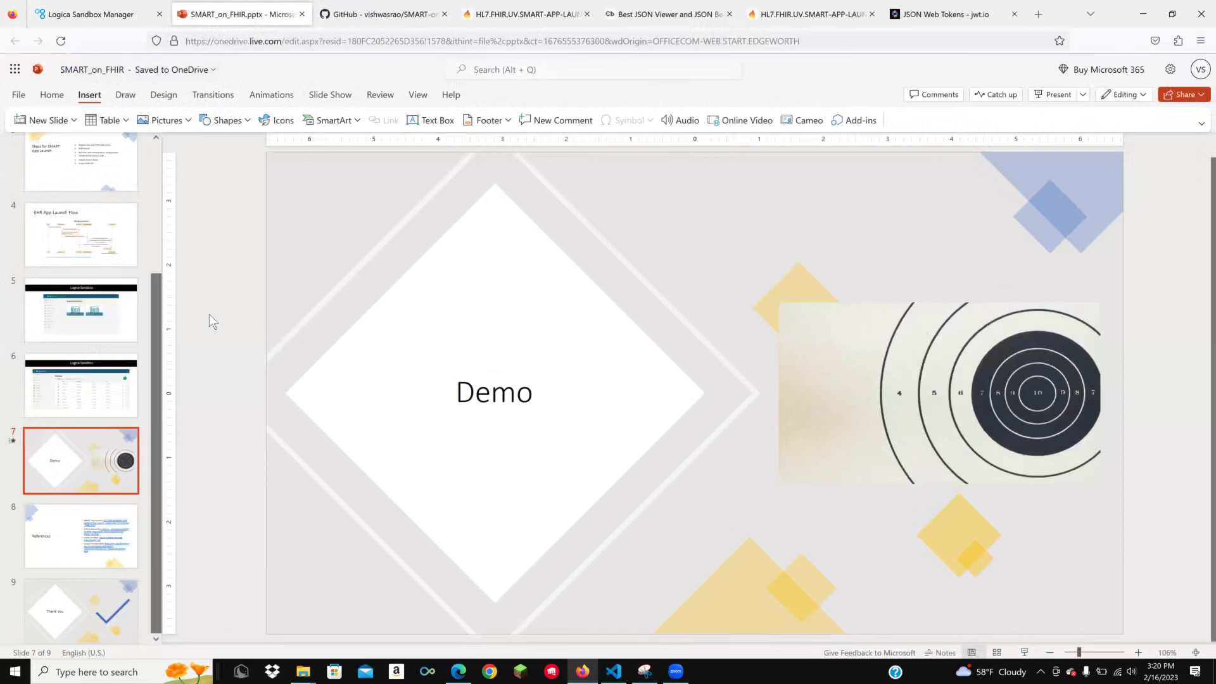
- Show the presentation's References slide and close the Logica Sandbox Manager page
left_click(58, 537)
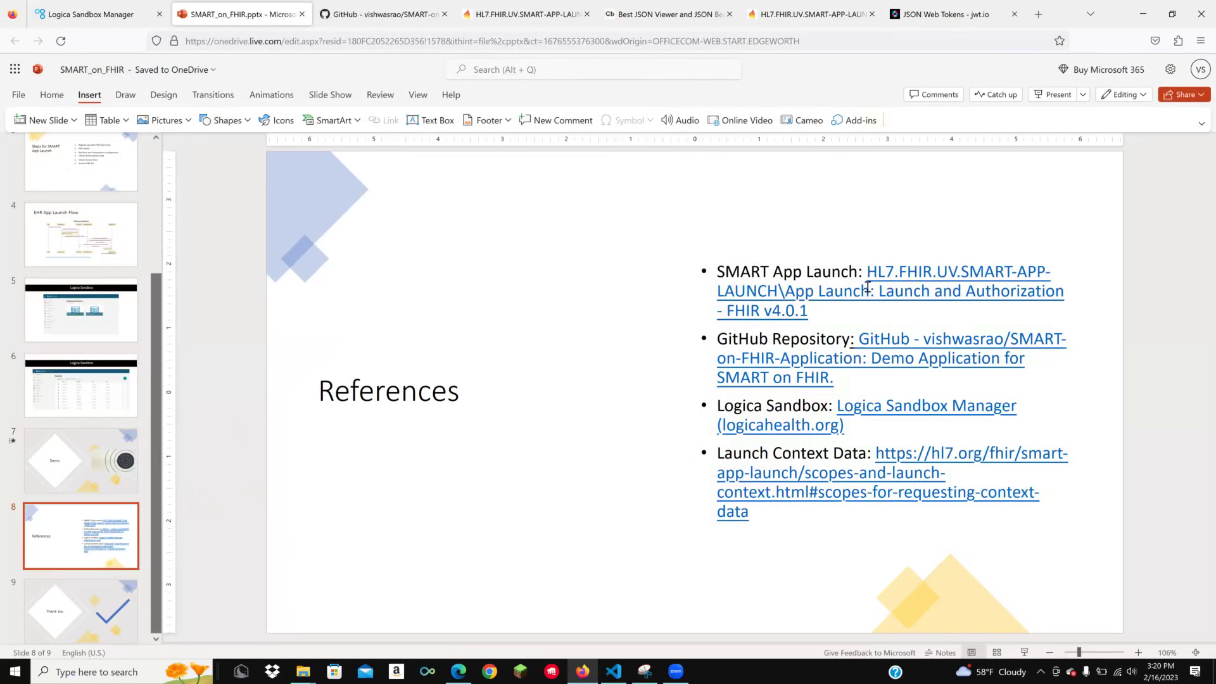
left_click(909, 284)
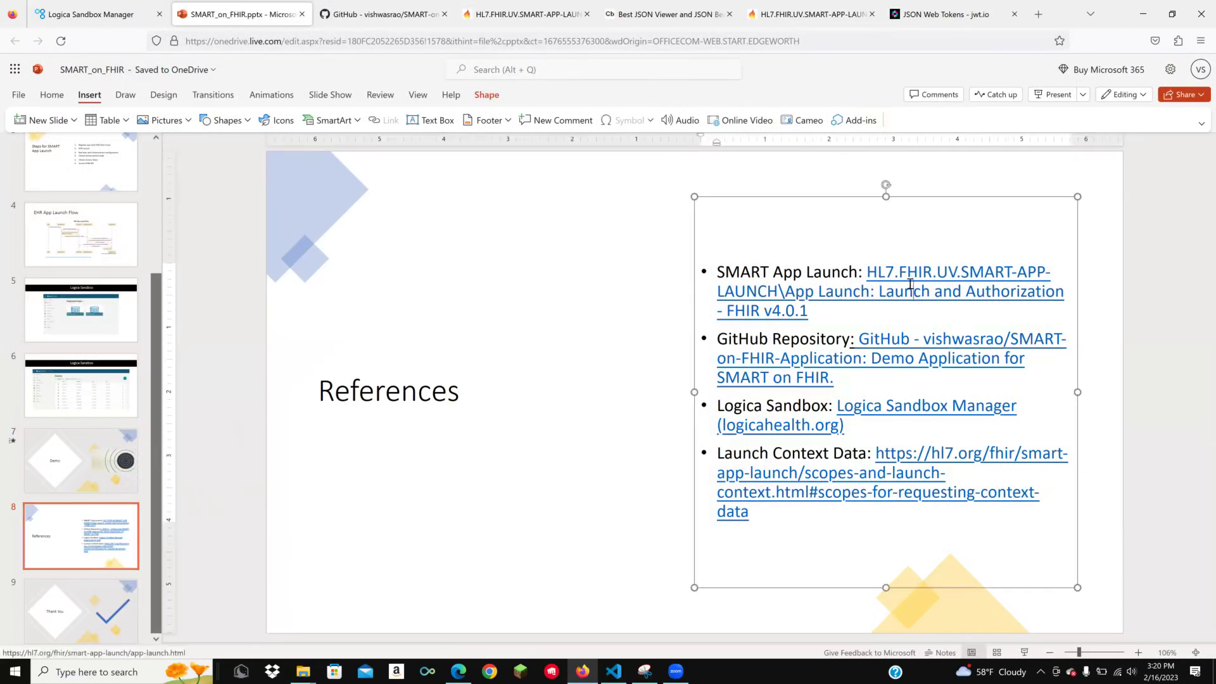
left_click(160, 13)
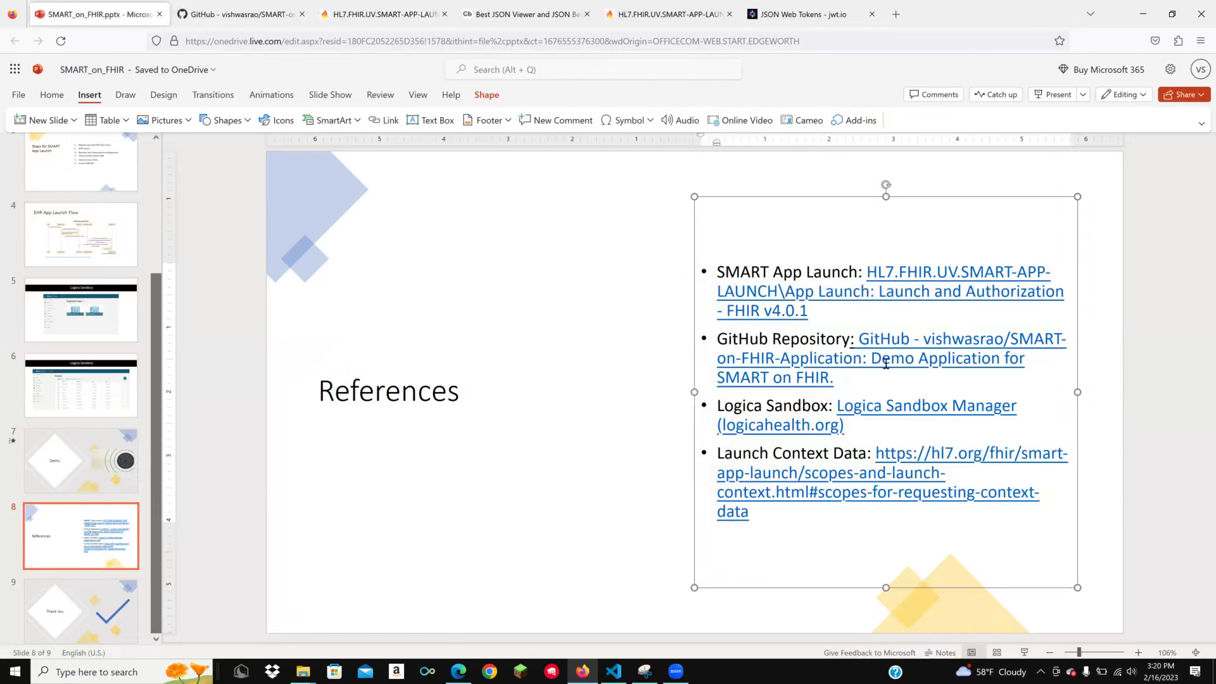